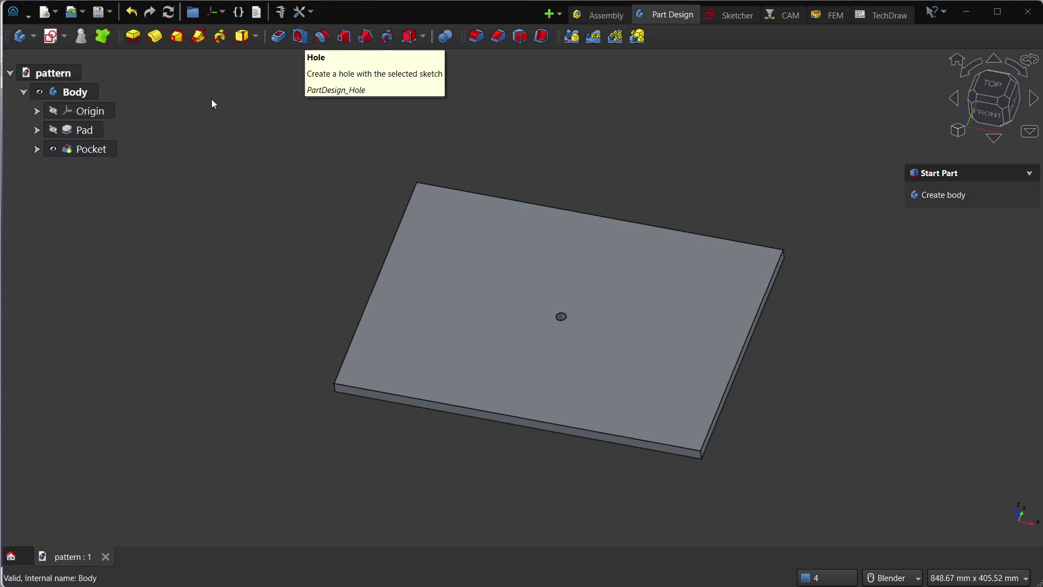
Step: Start a linear pattern of the plate's Pocket feature
left_click(102, 149)
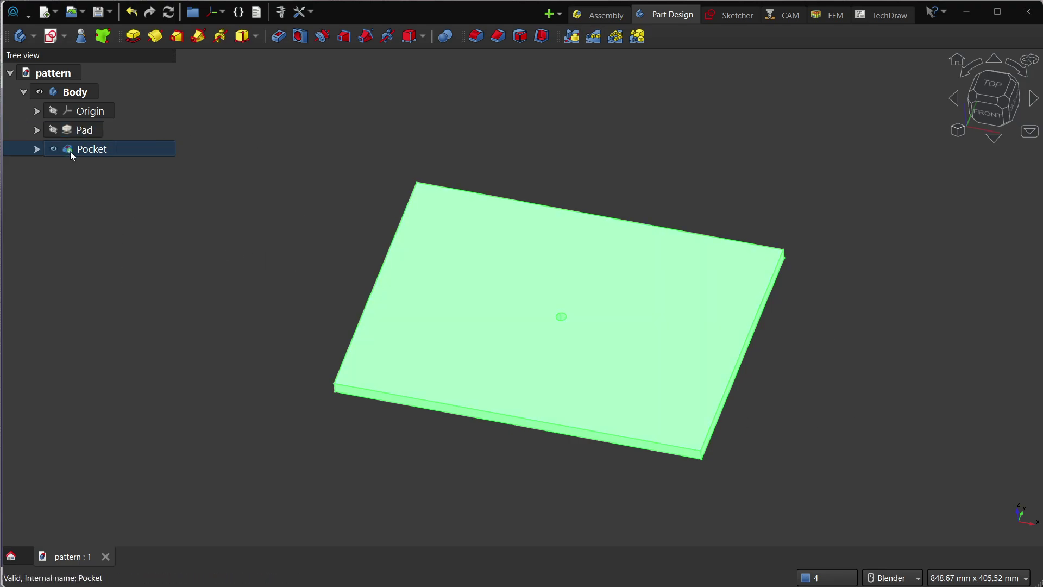
left_click(594, 36)
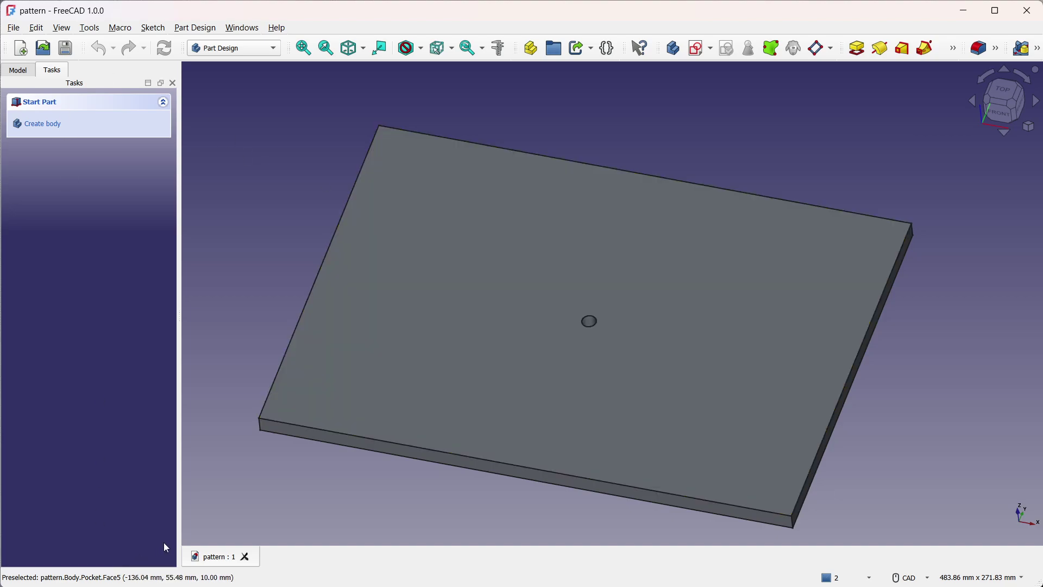
Step: Switch to FreeCAD 1.0.0, select the Pocket, and arrange the Part Design toolbars in one full second row
left_click(27, 71)
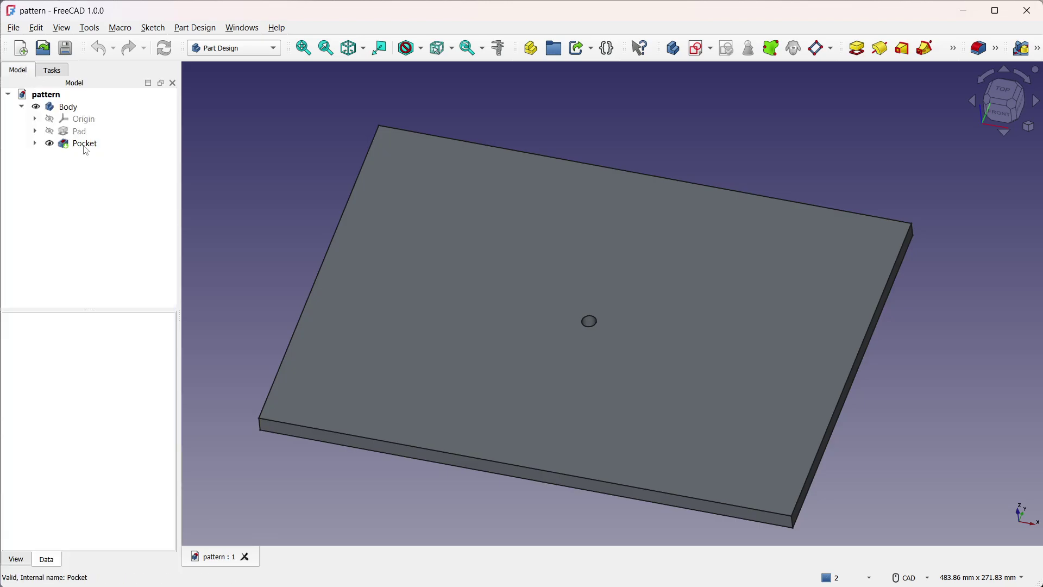
left_click(87, 143)
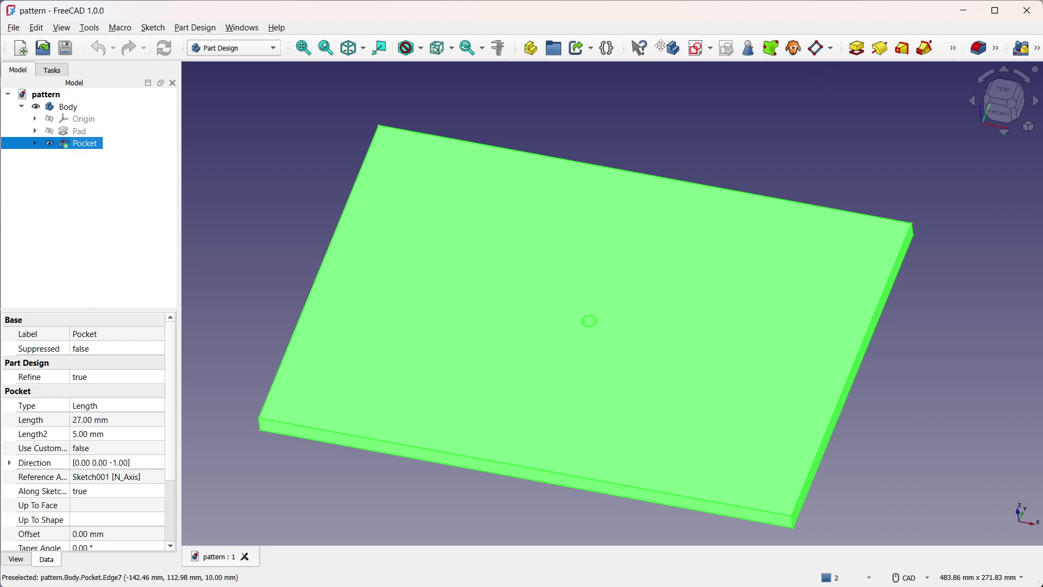
mouse_move(663, 48)
left_mouse_down()
mouse_move(603, 70)
mouse_move(786, 79)
left_mouse_up()
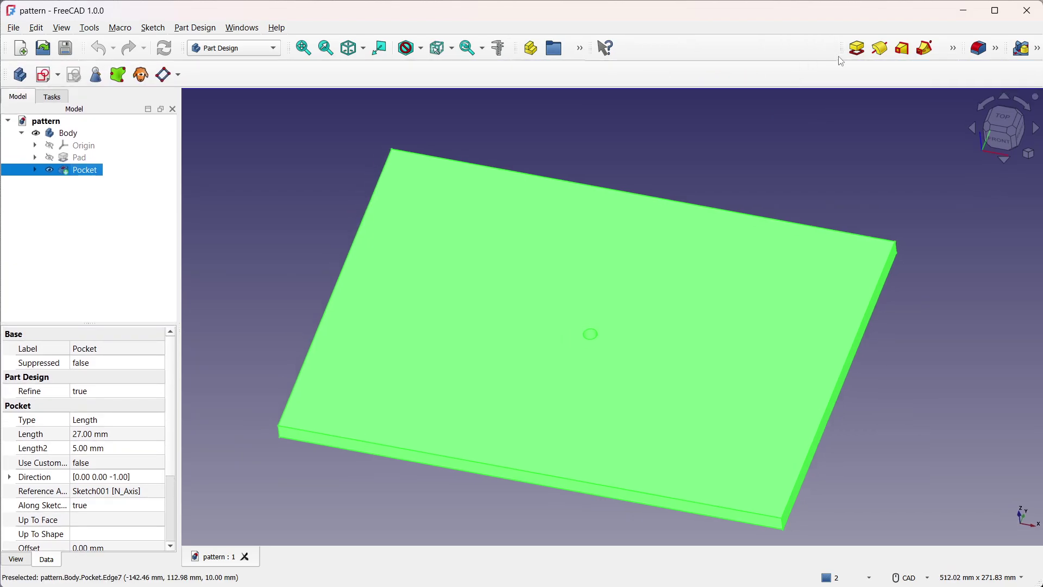
left_click_drag(843, 49, 754, 77)
left_click_drag(962, 54, 630, 76)
left_click_drag(1008, 46, 799, 84)
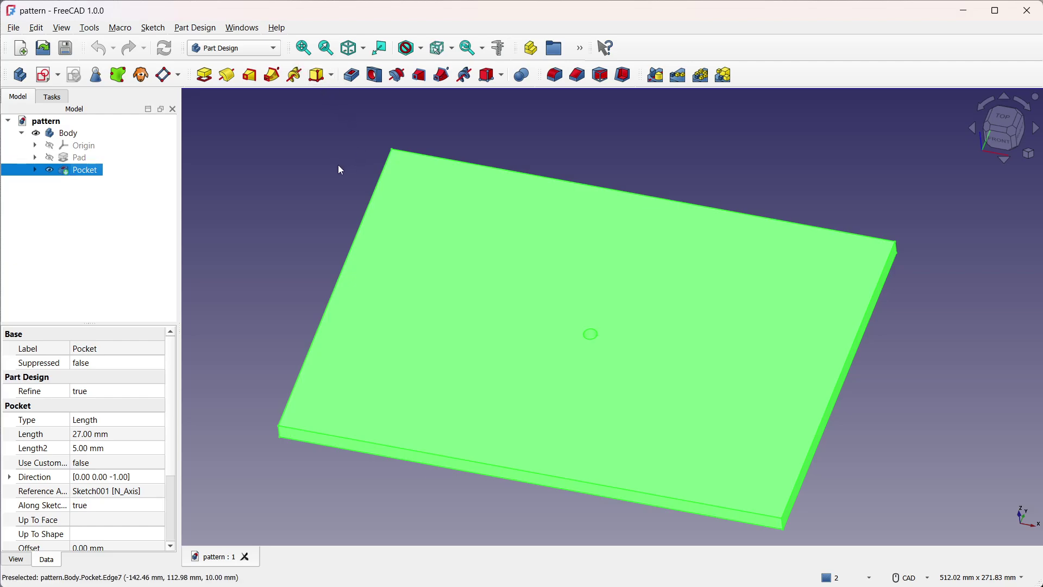
Step: Start a linear pattern of the Pocket and place both program windows side by side to compare their pattern parameters
left_click(677, 74)
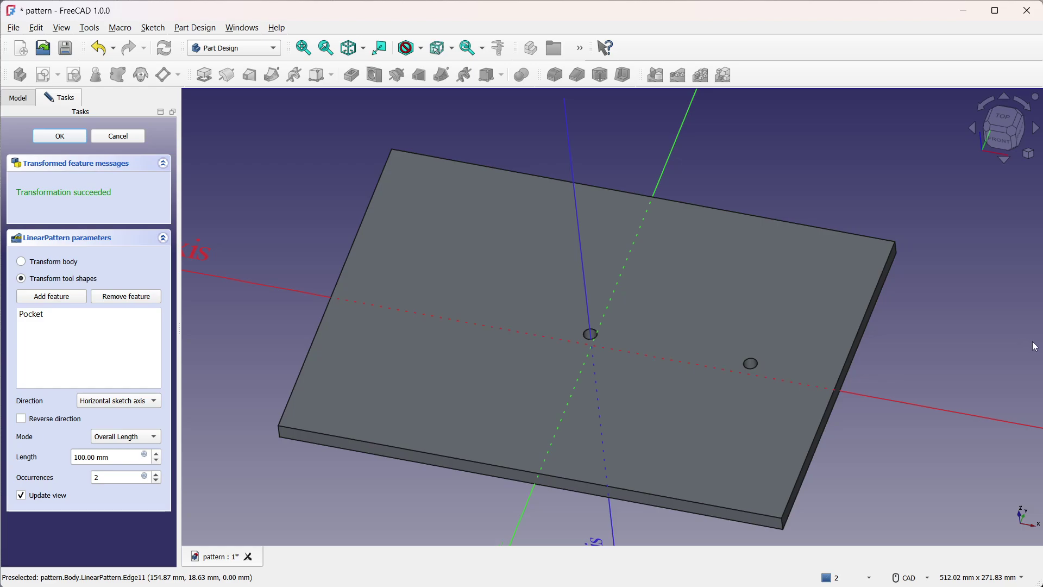
left_click_drag(1038, 344, 553, 288)
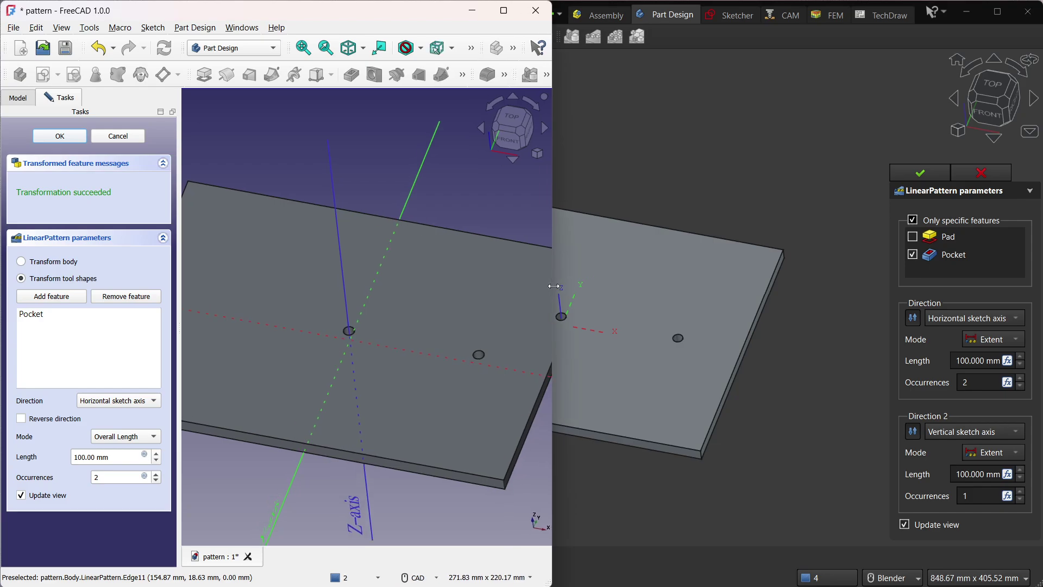
left_click(840, 253)
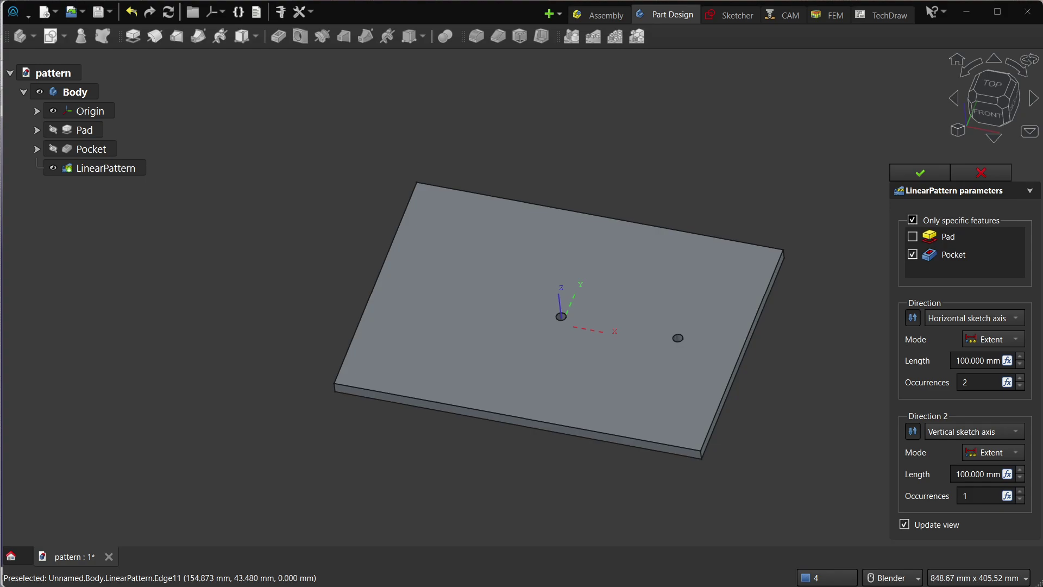
key("alt+Tab")
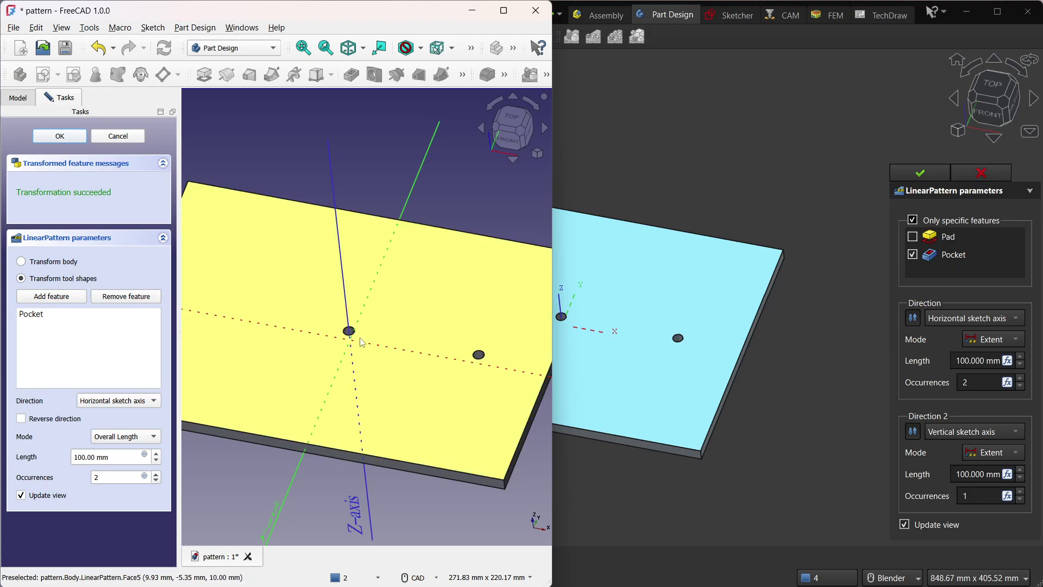
left_click(862, 367)
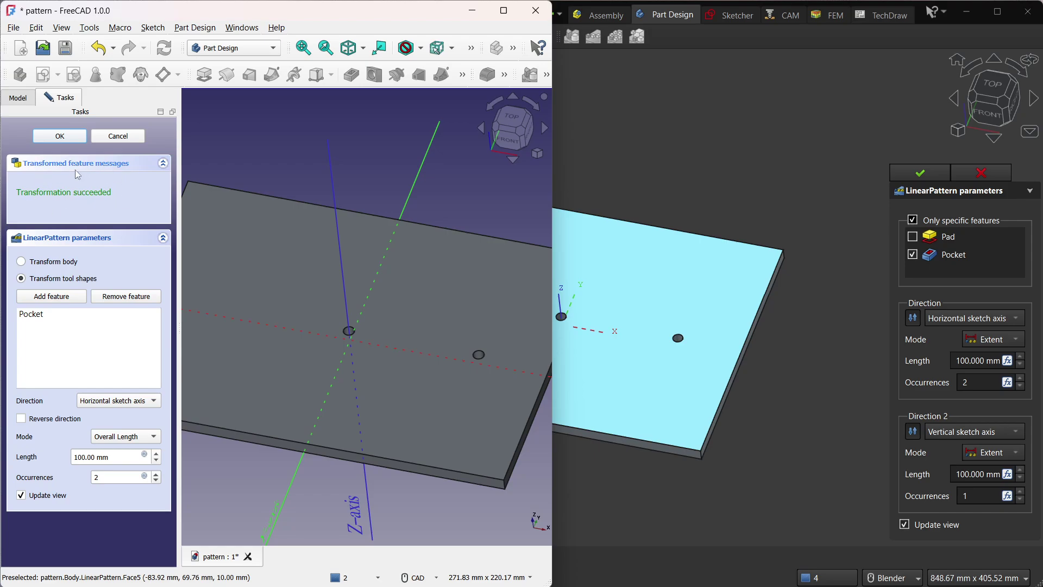
Step: Try the linear pattern with Transform body, return it to Transform tool shapes, and cancel the pattern
left_click(162, 164)
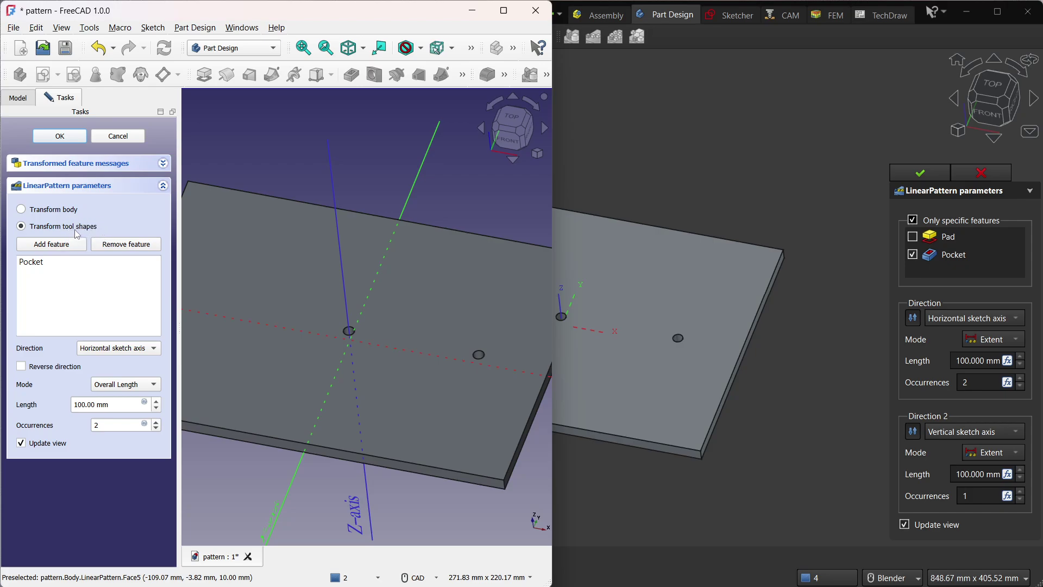
left_click(23, 209)
scroll(328, 313, "down", 4)
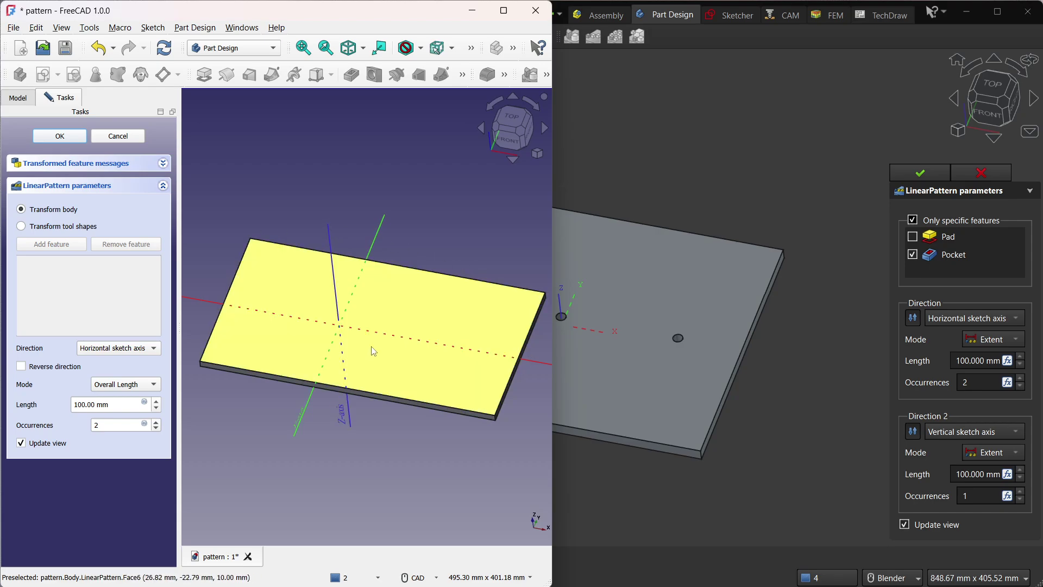
left_click(81, 227)
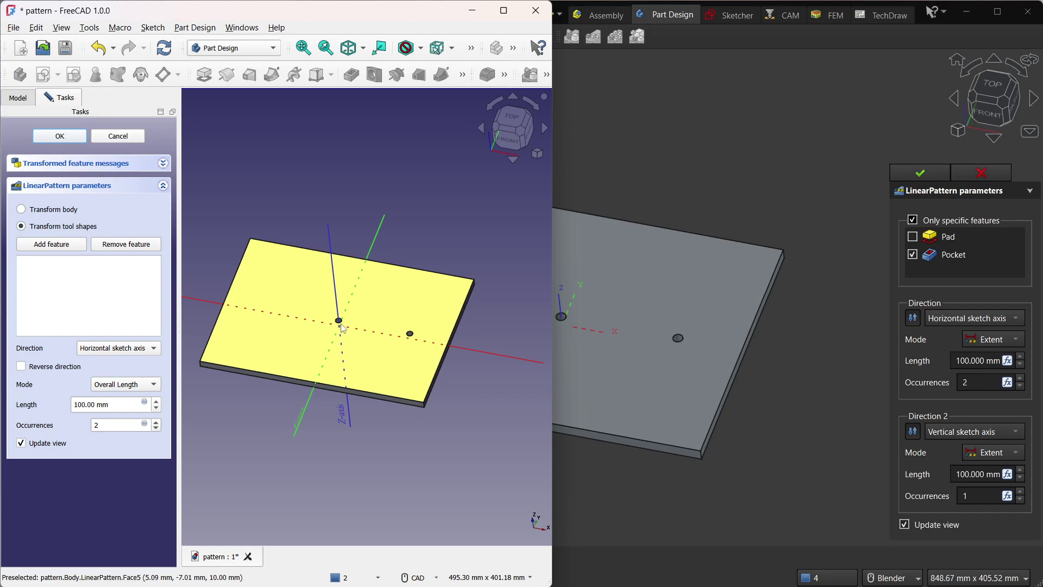
left_click(136, 136)
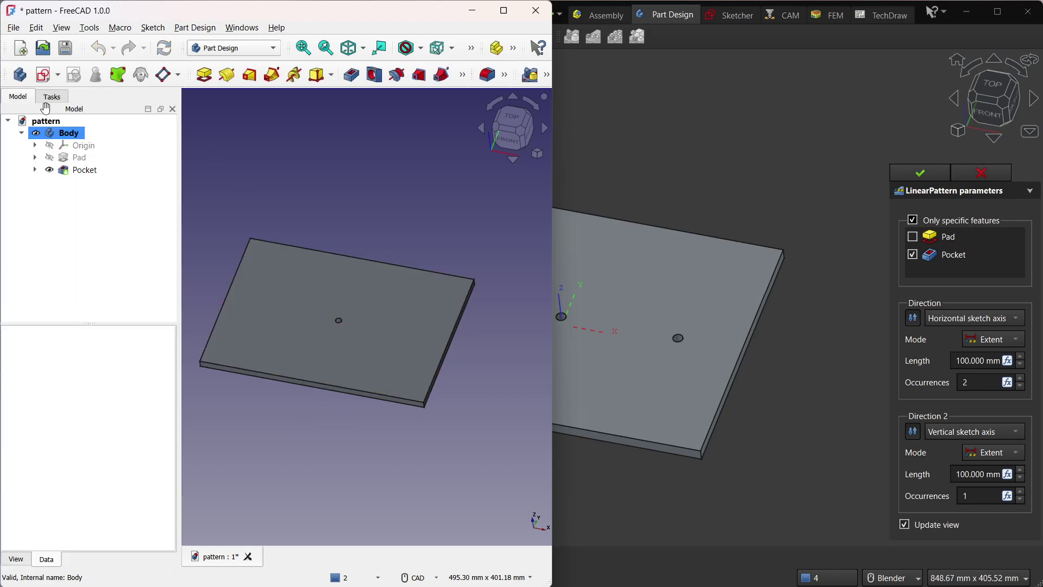
Step: Start a new linear pattern of the Pocket and toggle it to Transform body and back to Transform tool shapes
left_click(84, 170)
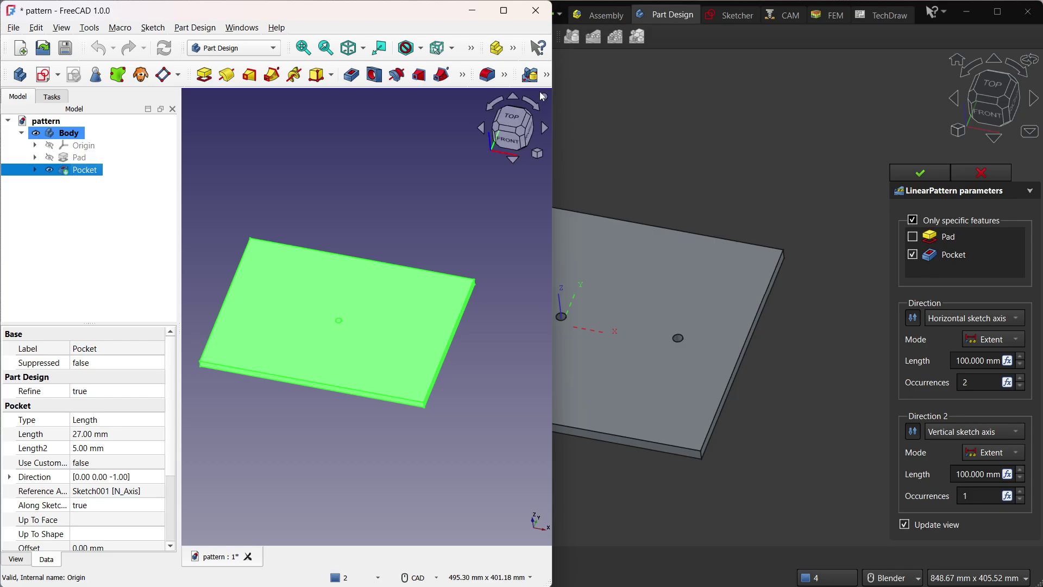
left_click_drag(554, 93, 766, 93)
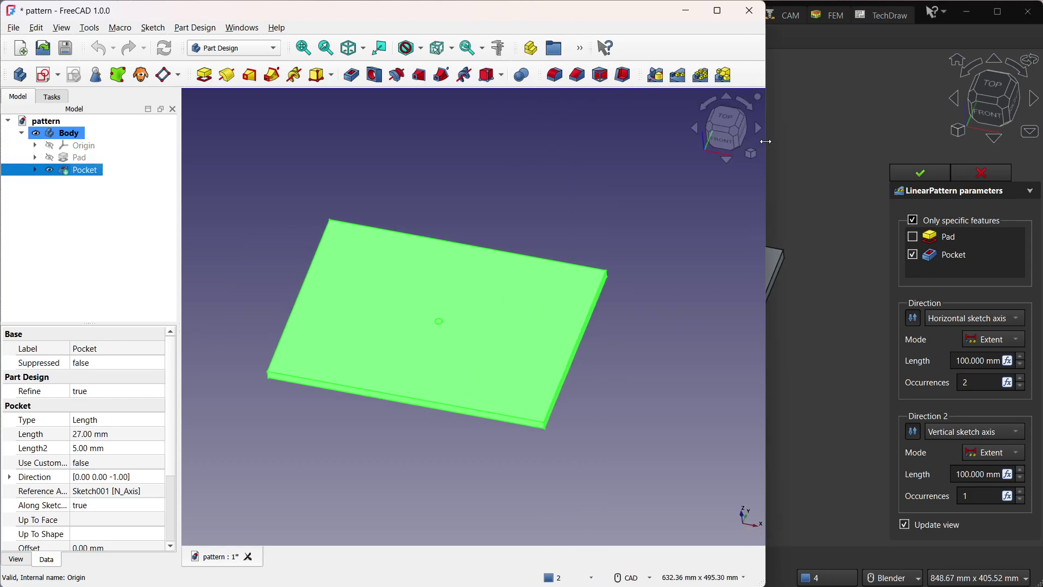
left_click(677, 74)
left_click_drag(766, 198, 595, 201)
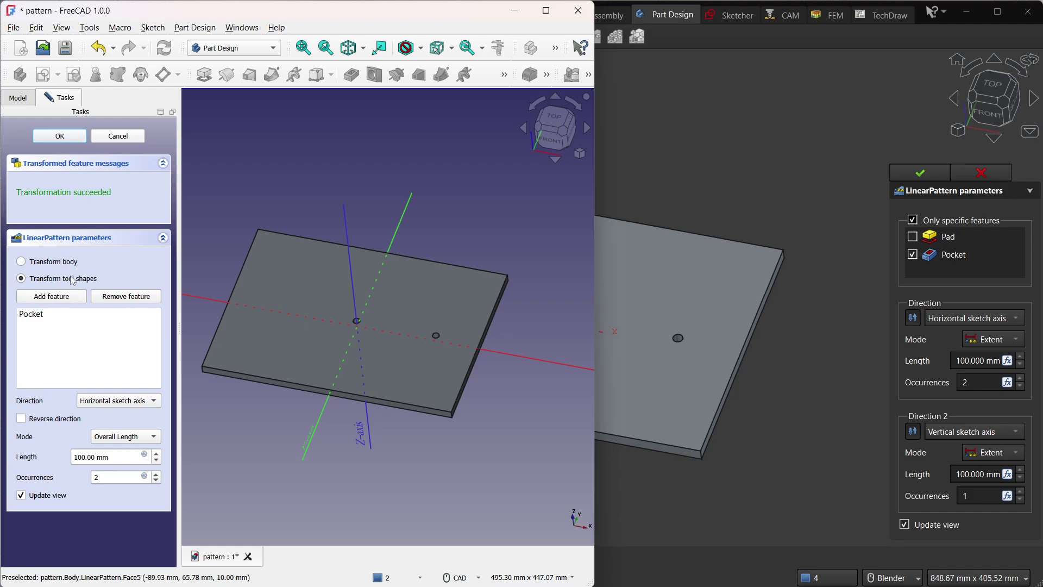
left_click(42, 264)
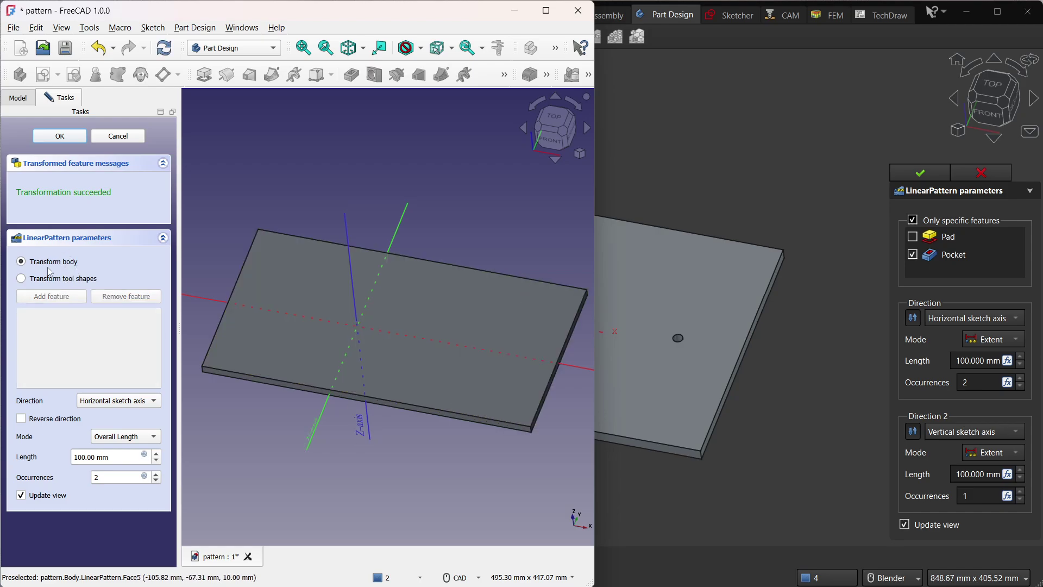
left_click(60, 281)
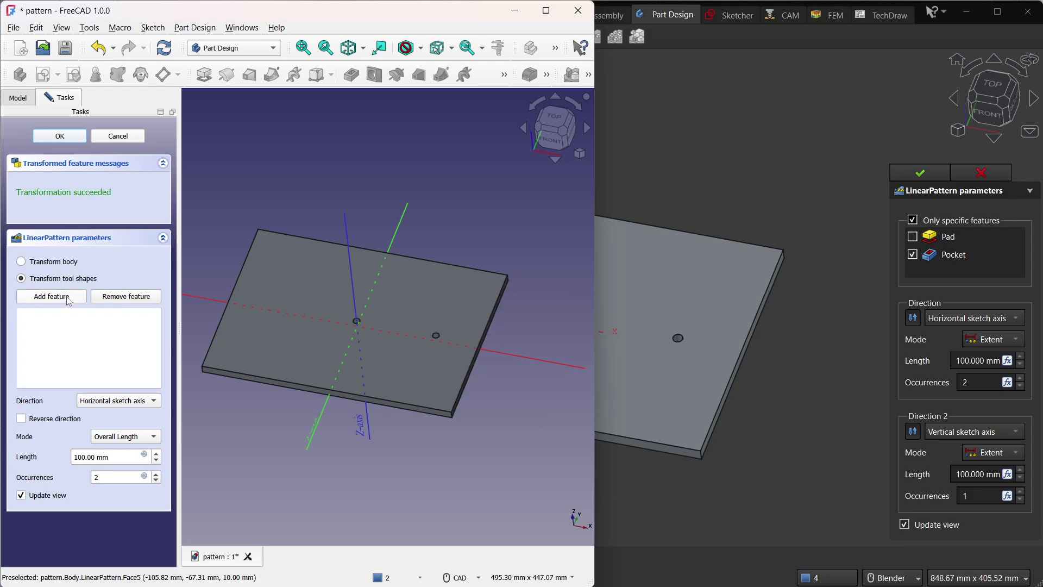
Step: Try to add the Pocket to the linear pattern's feature list by picking it in the model tree
left_click(69, 299)
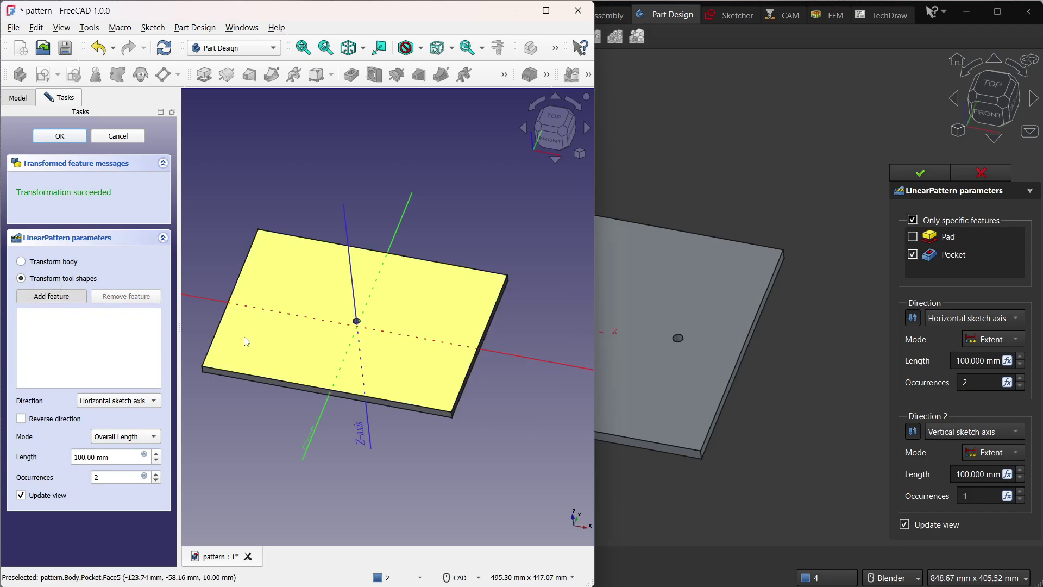
left_click(16, 96)
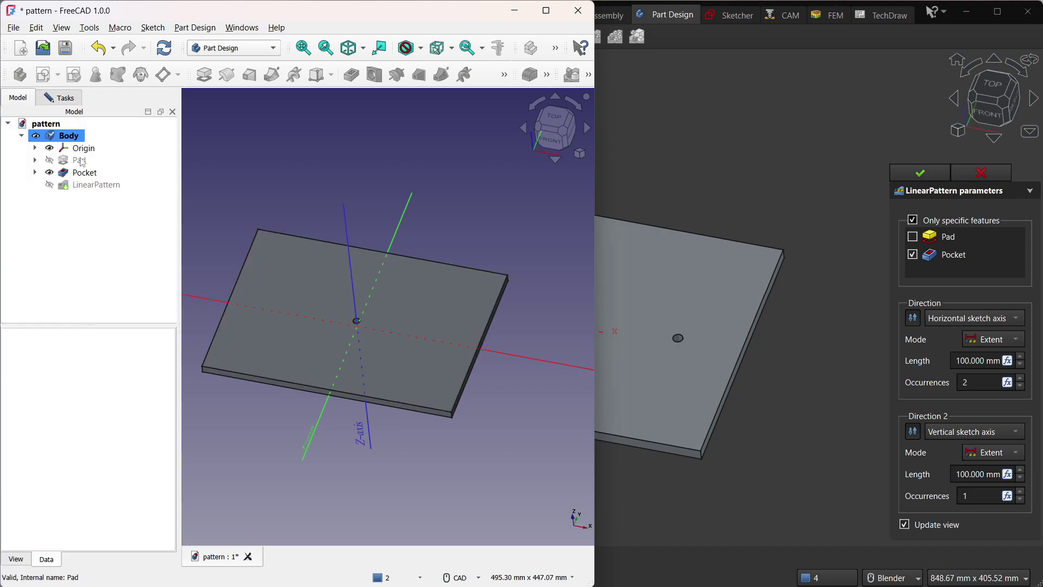
left_click(91, 174)
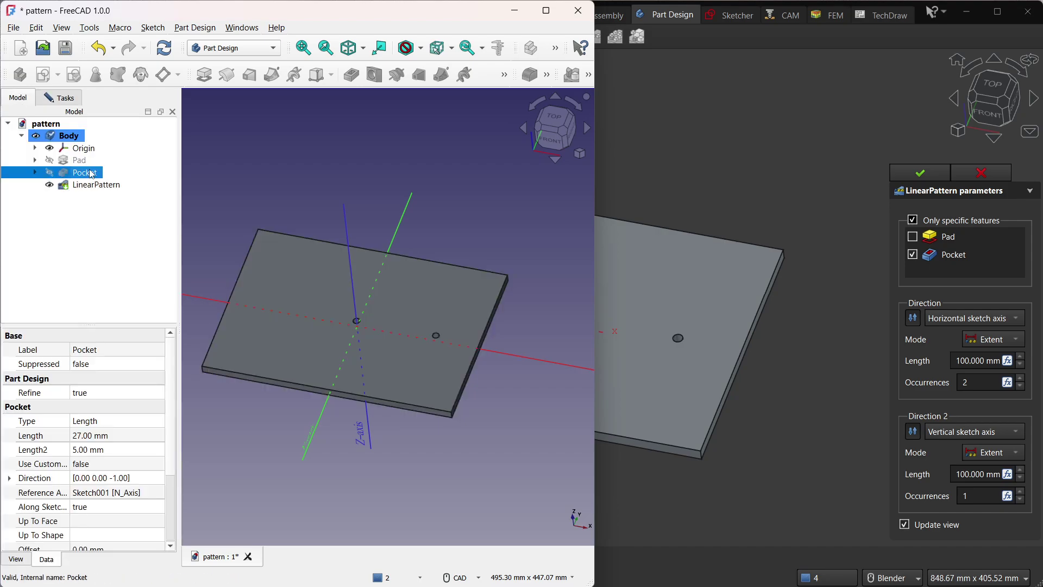
left_click(59, 98)
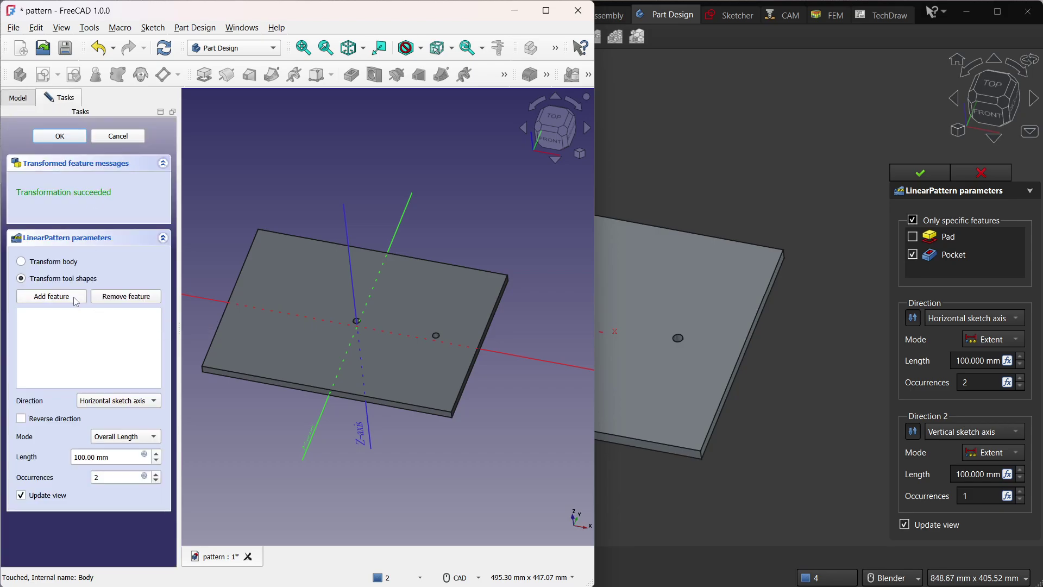
left_click(76, 300)
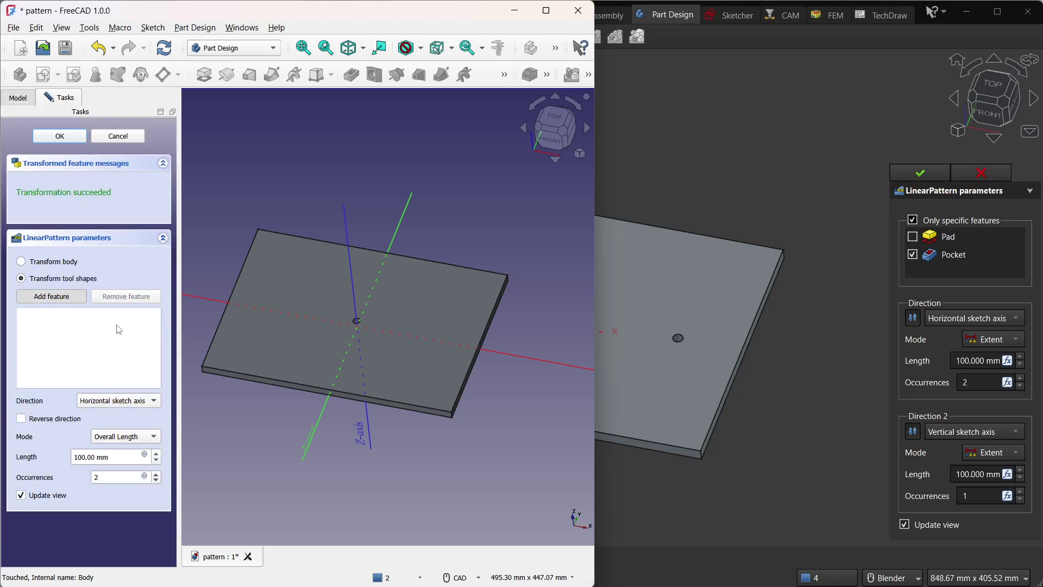
left_click(21, 98)
left_click(84, 172)
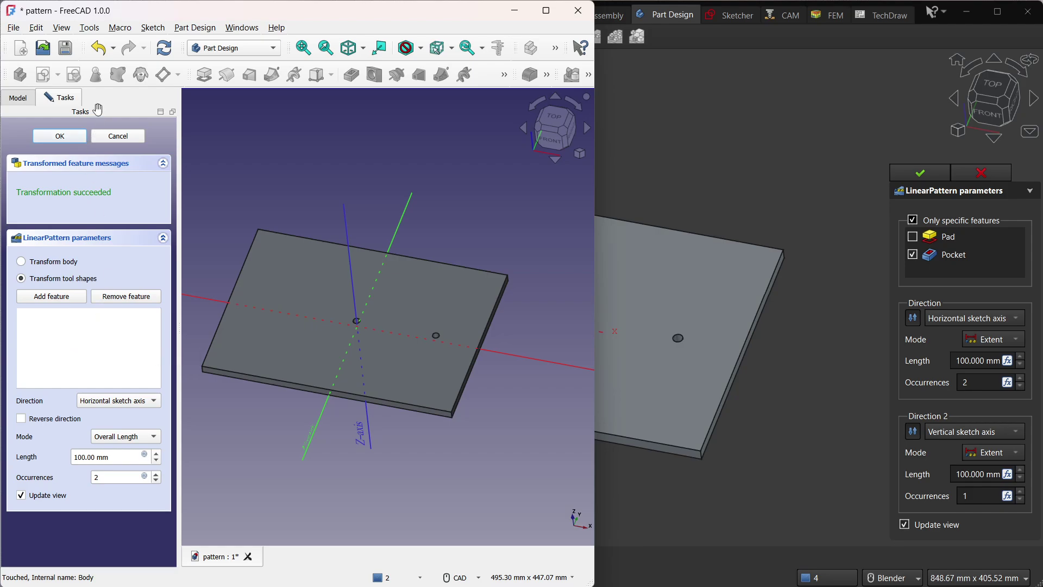
Step: Float the pattern's task pane beside the model tree and retry adding the Pocket to its feature list
left_click_drag(65, 102, 279, 198)
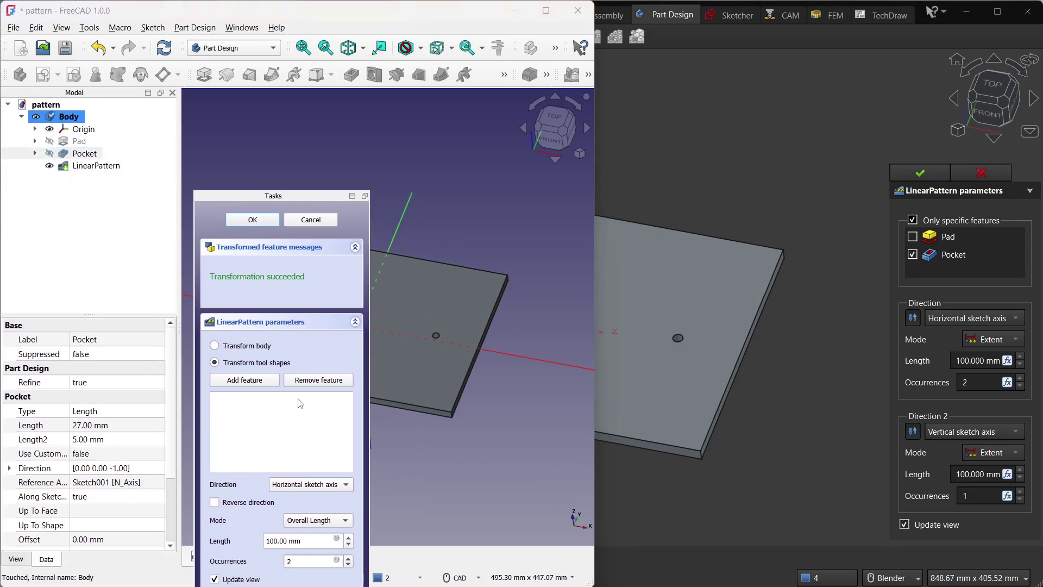
left_click(263, 383)
left_click(233, 379)
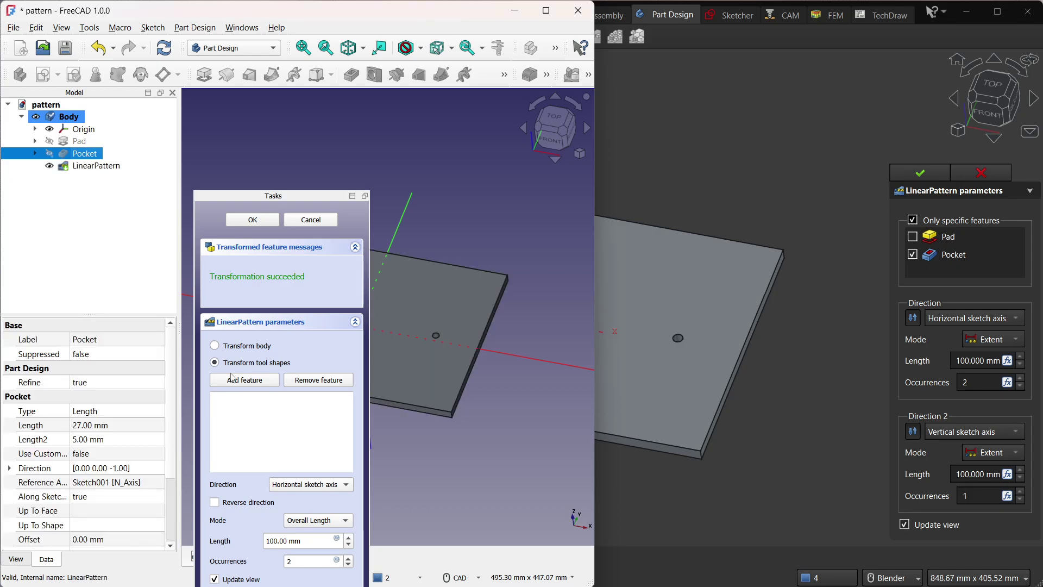
left_click(265, 411)
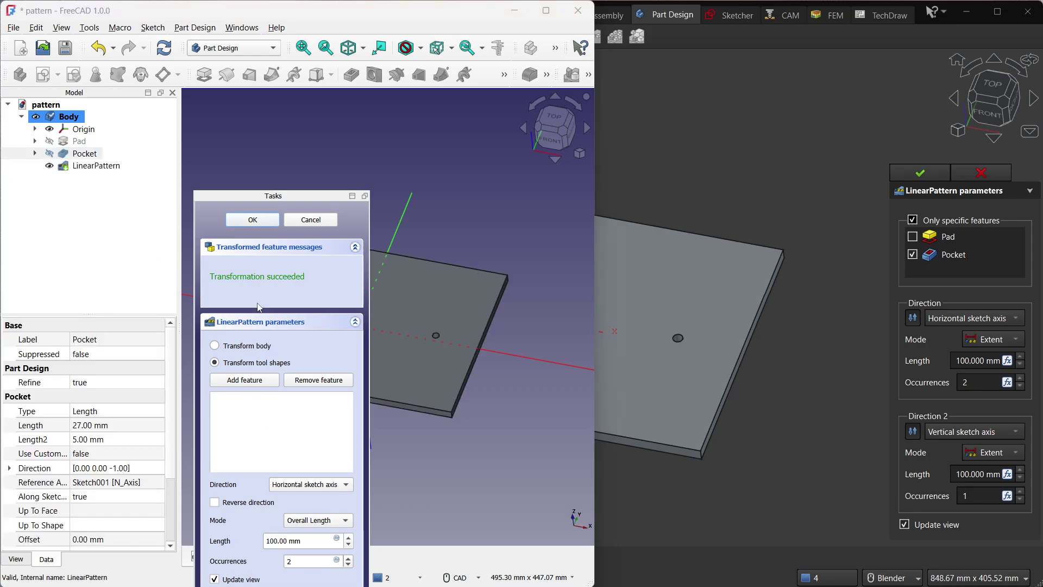
Step: Dock the task pane back together with the model tree and cancel the linear pattern
left_click_drag(271, 197, 110, 115)
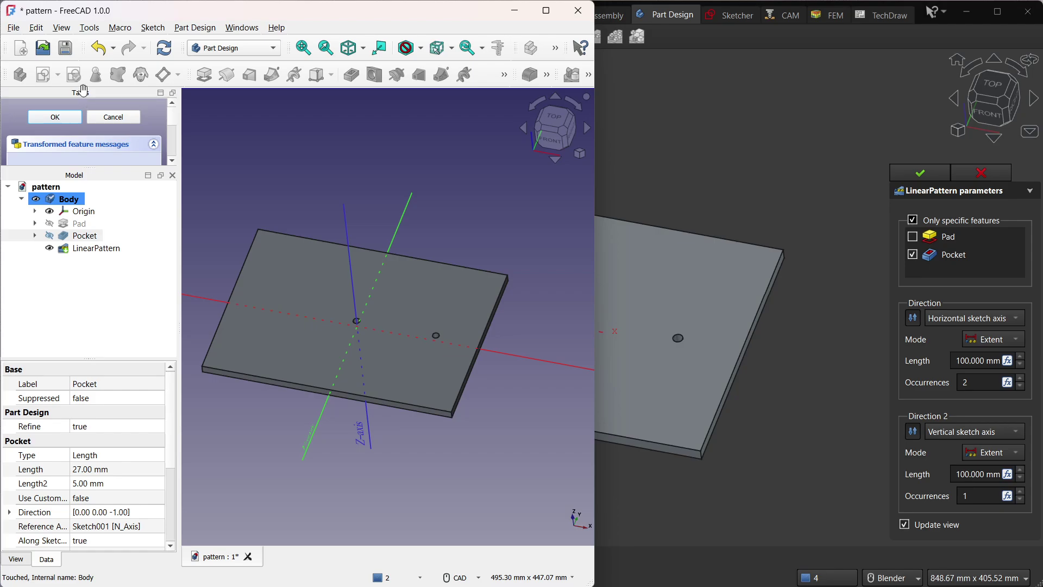
left_click_drag(83, 90, 212, 234)
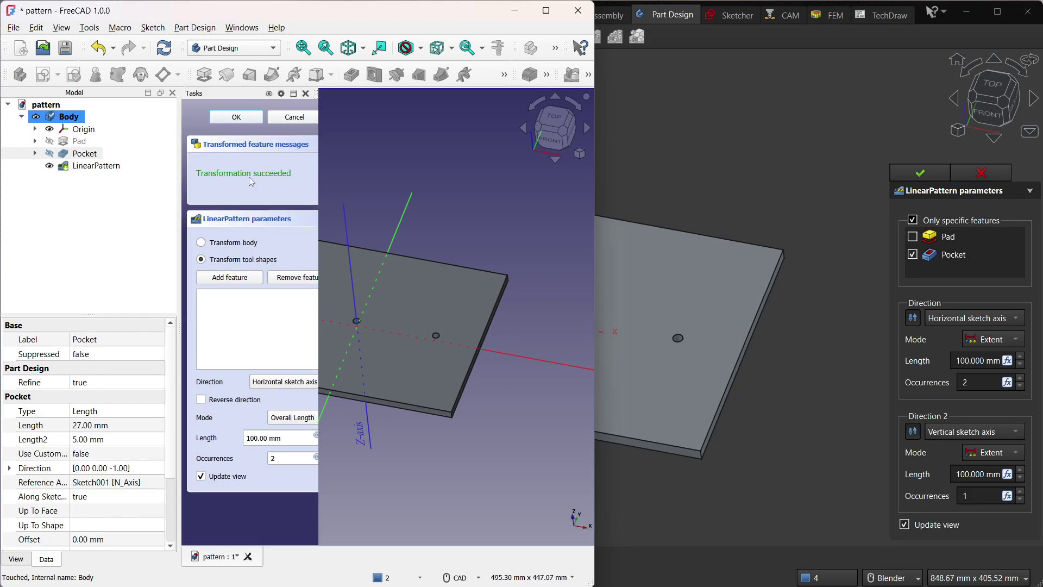
left_click_drag(226, 88, 69, 105)
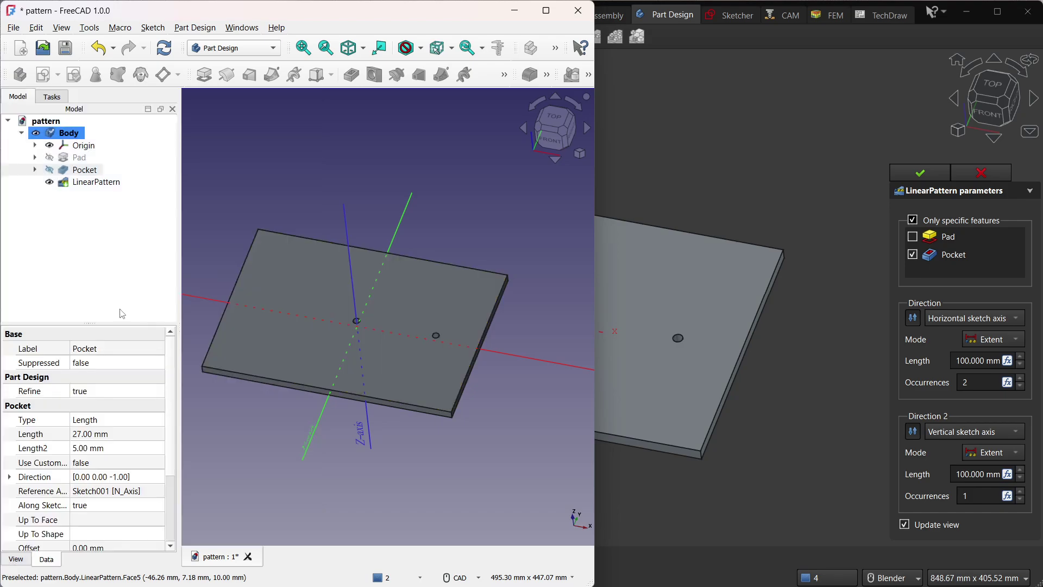
left_click(55, 96)
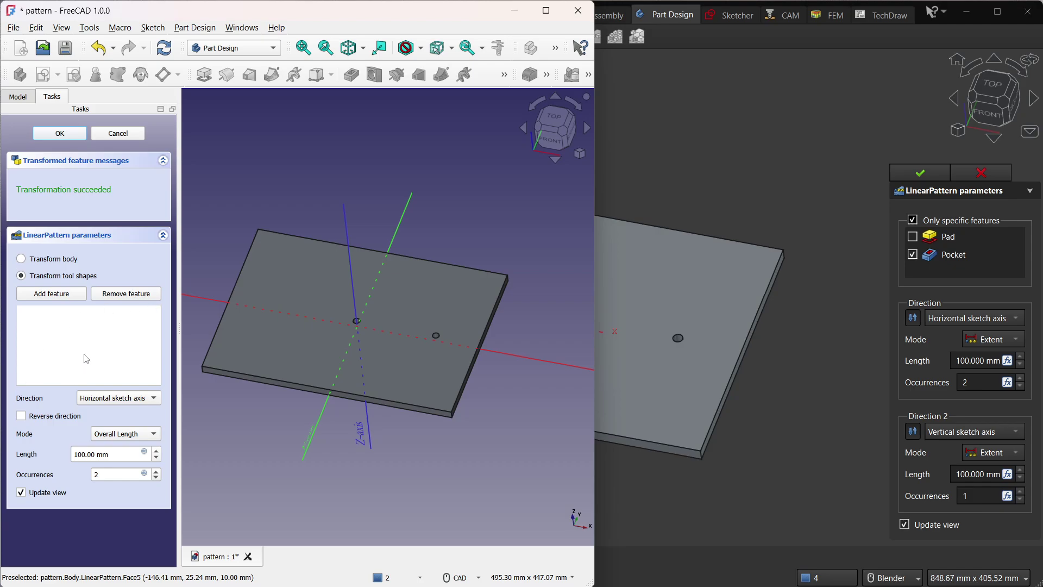
left_click(119, 134)
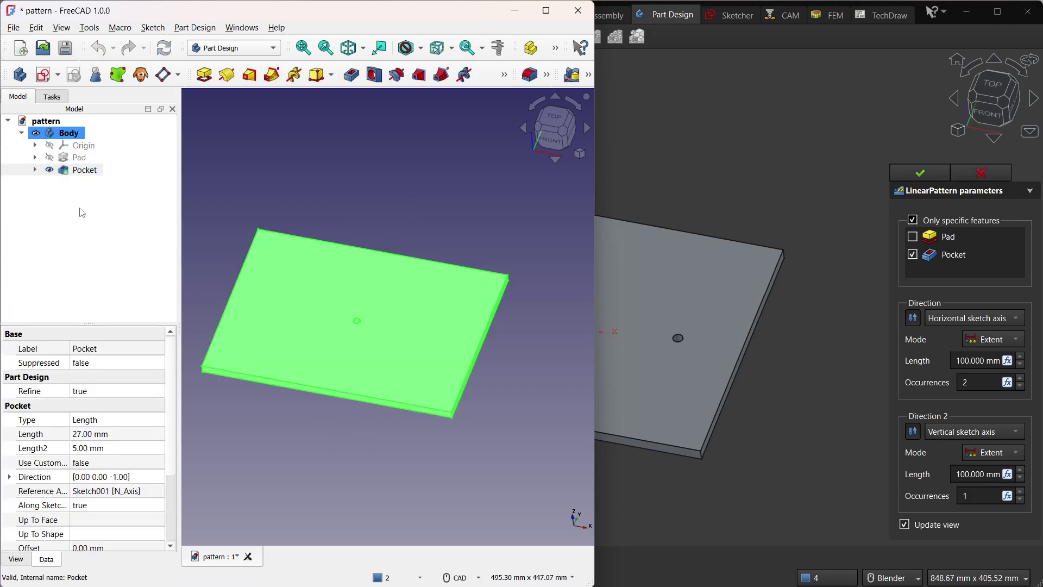
Step: Create a linear pattern from the preselected Pocket in FreeCAD 1.0.0 and set its mode to Offset
left_click(75, 170)
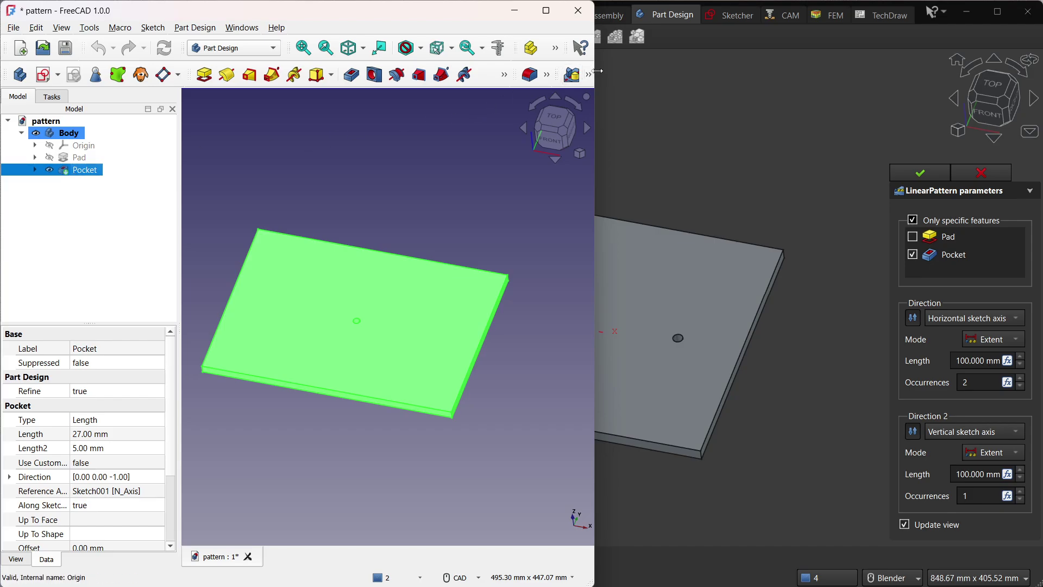
left_click_drag(594, 75, 766, 74)
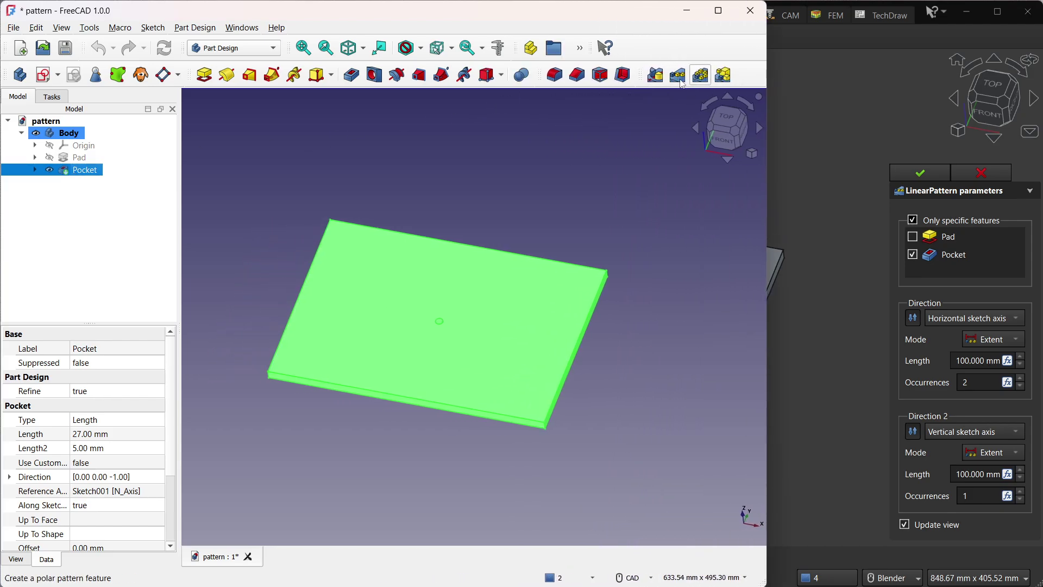
left_click(678, 74)
left_click_drag(768, 319, 602, 319)
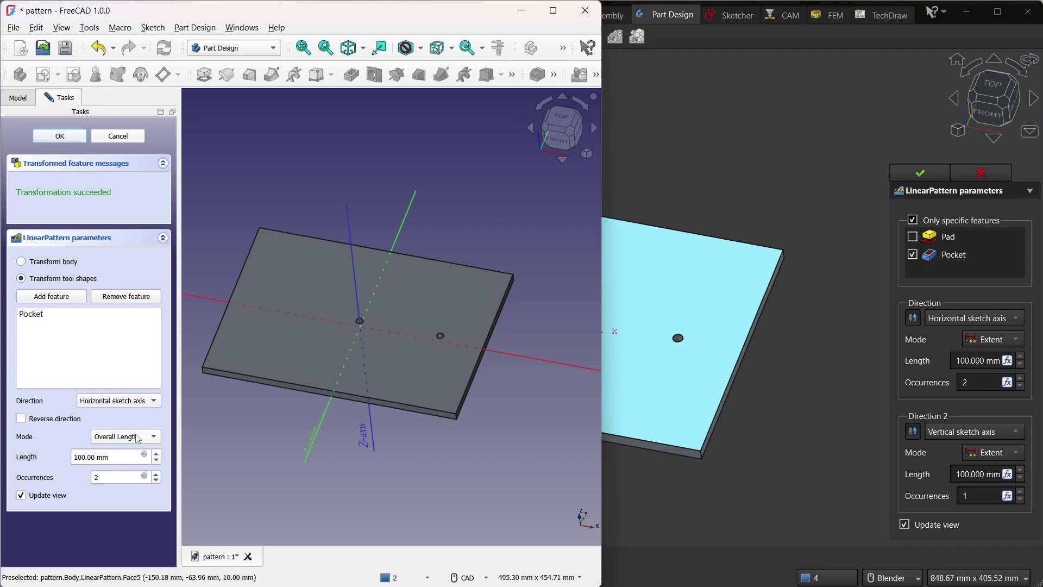
left_click(112, 438)
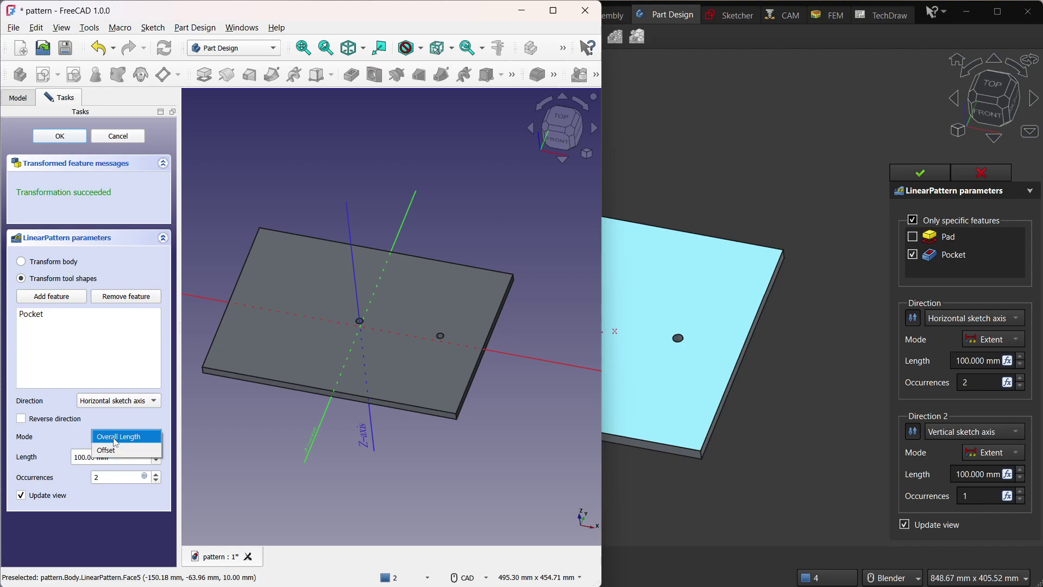
left_click(127, 451)
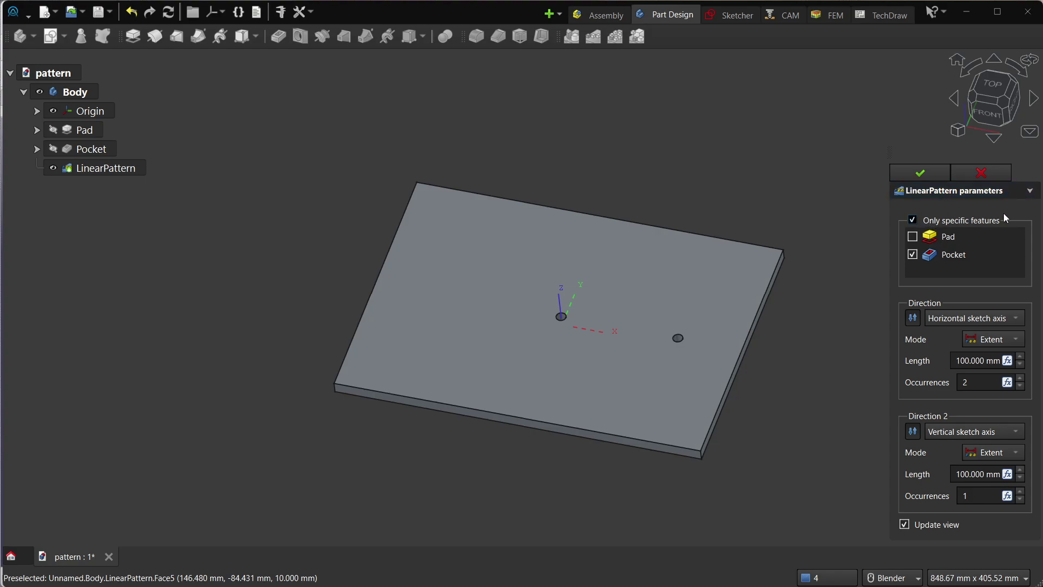
Step: In the second CAD program, turn Only specific features off and on again for the linear pattern, and include the Pocket again
left_click(912, 220)
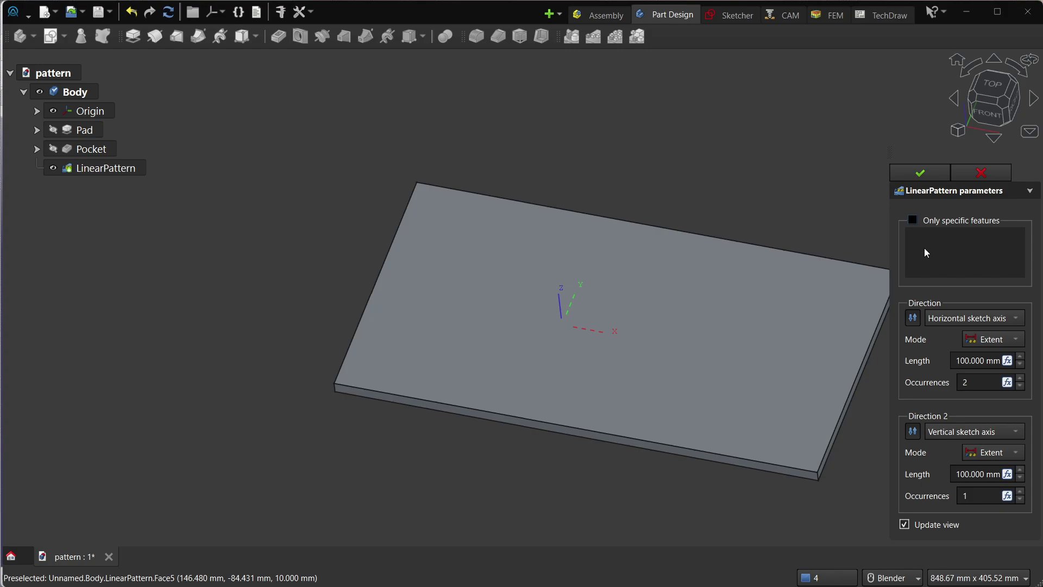
left_click(913, 221)
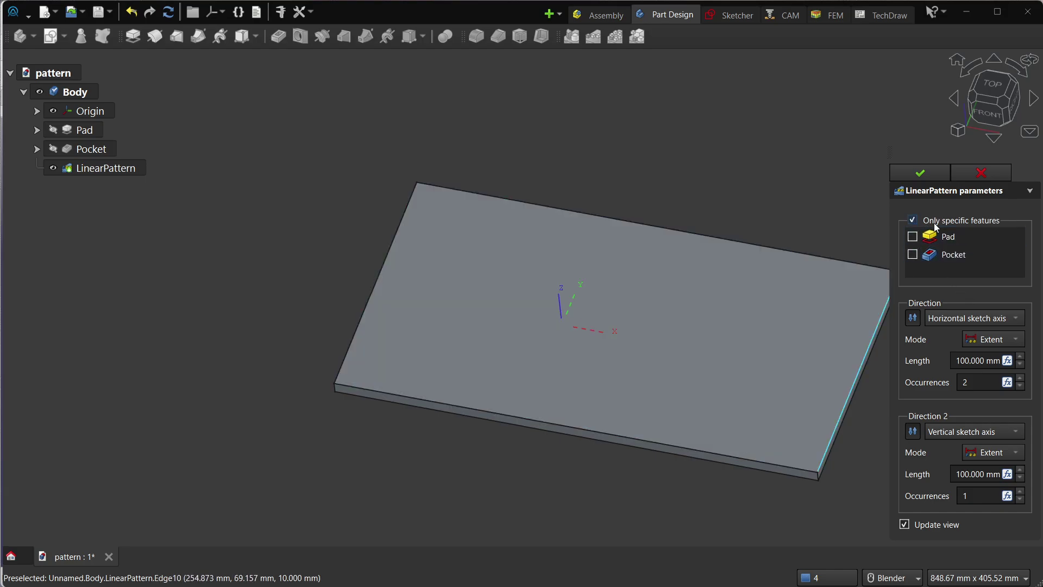
left_click(912, 254)
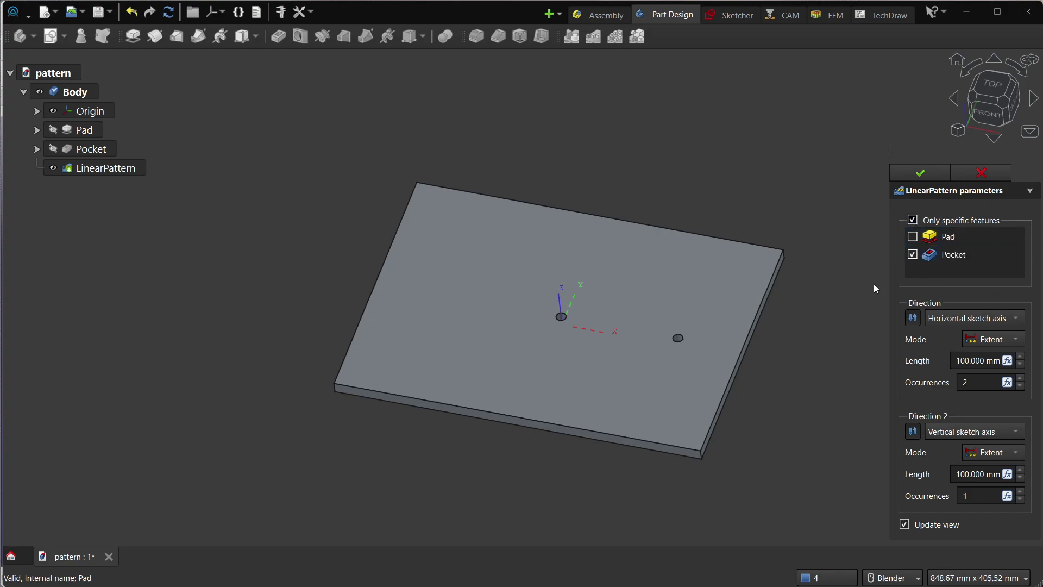
Step: Look through the first direction's axis and mode options, and toggle its reversal on and back off
scroll(878, 281, "down", 2)
scroll(744, 297, "up", 3)
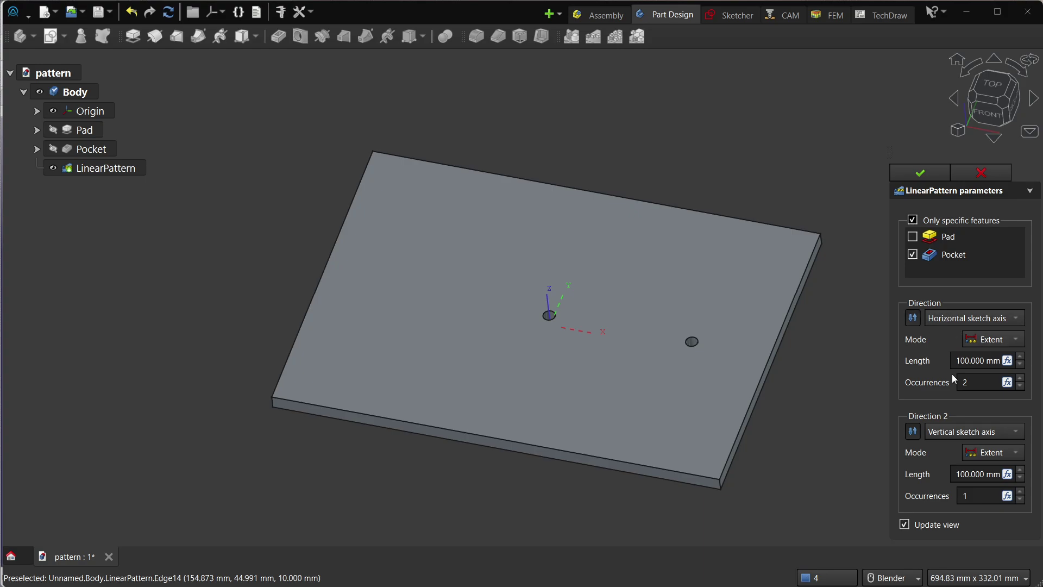
left_click(934, 319)
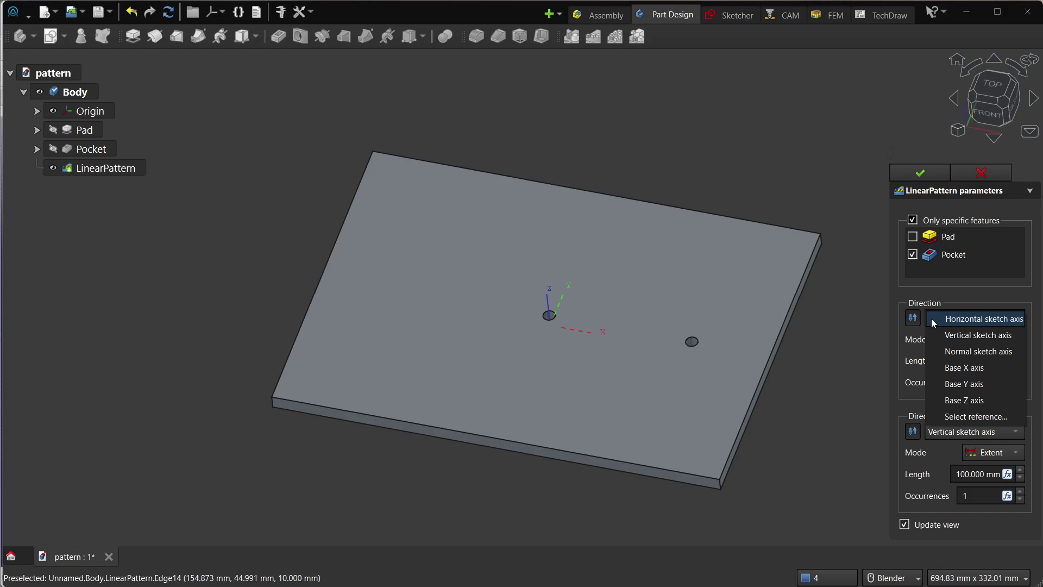
left_click(932, 318)
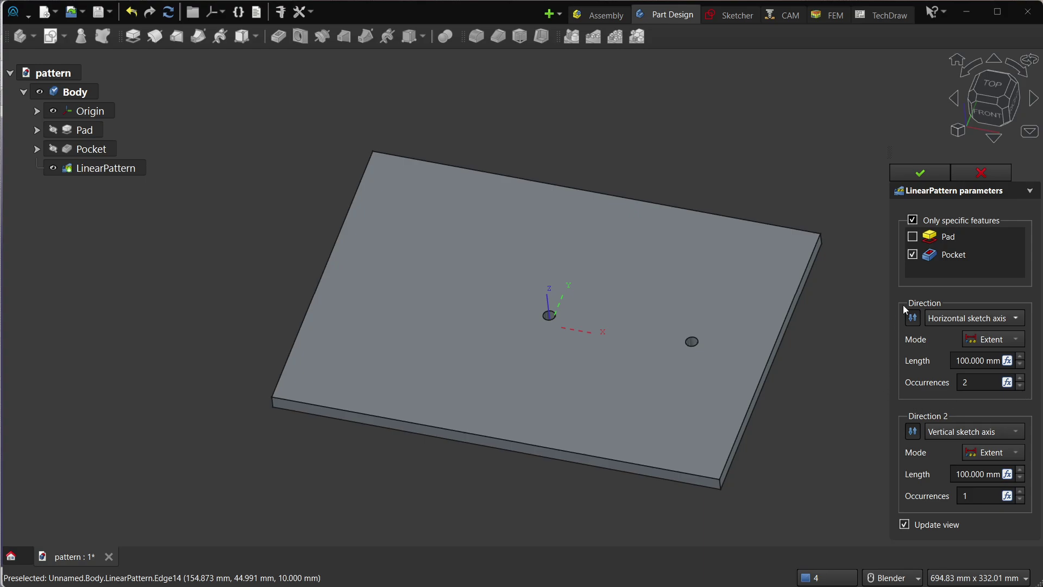
left_click(914, 320)
left_click(917, 320)
left_click(992, 339)
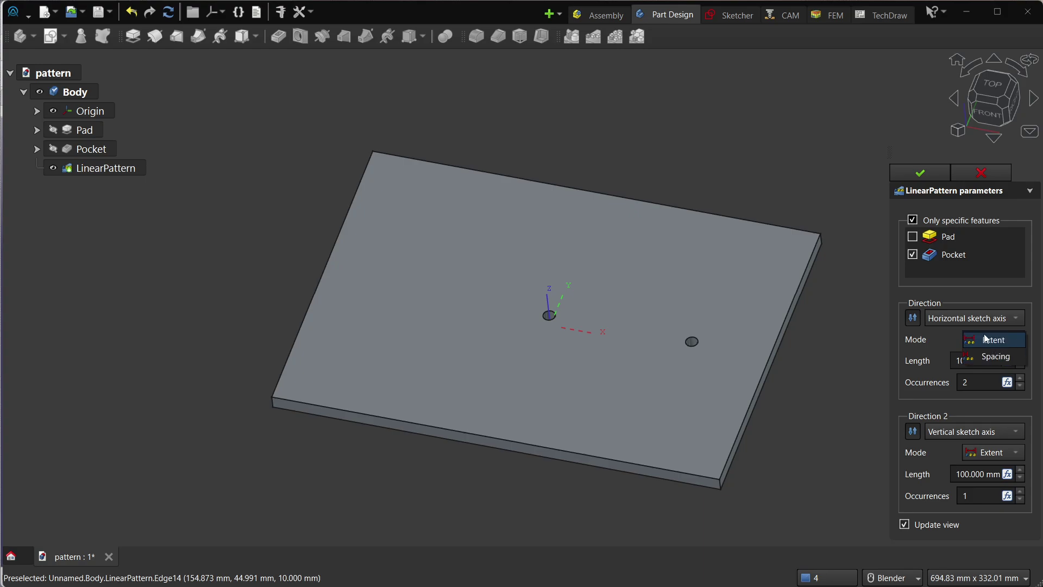
left_click(939, 338)
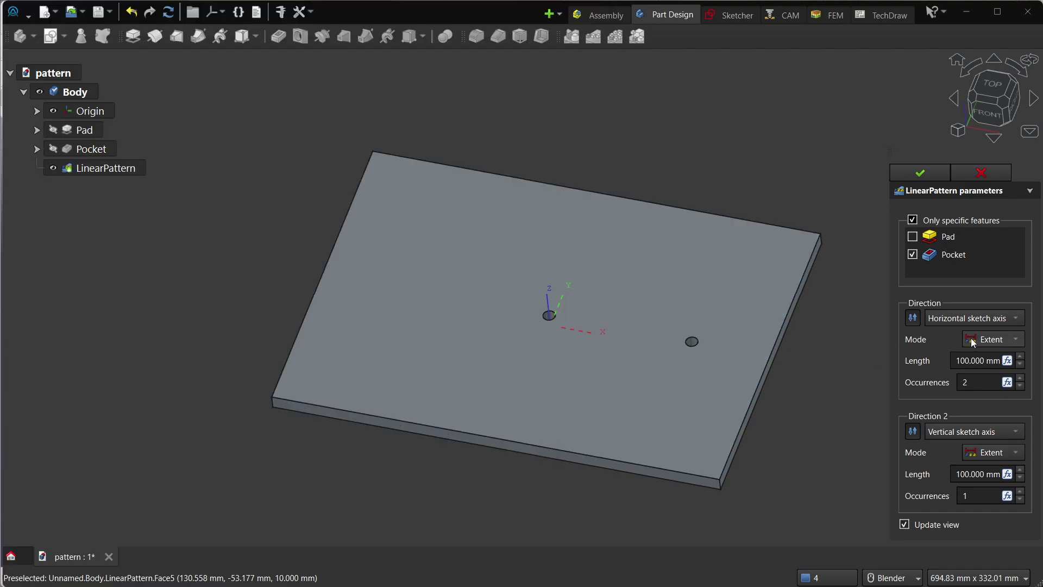
Step: Set the first direction's mode to Spacing with a 10 mm spacing and 8 occurrences
left_click(972, 341)
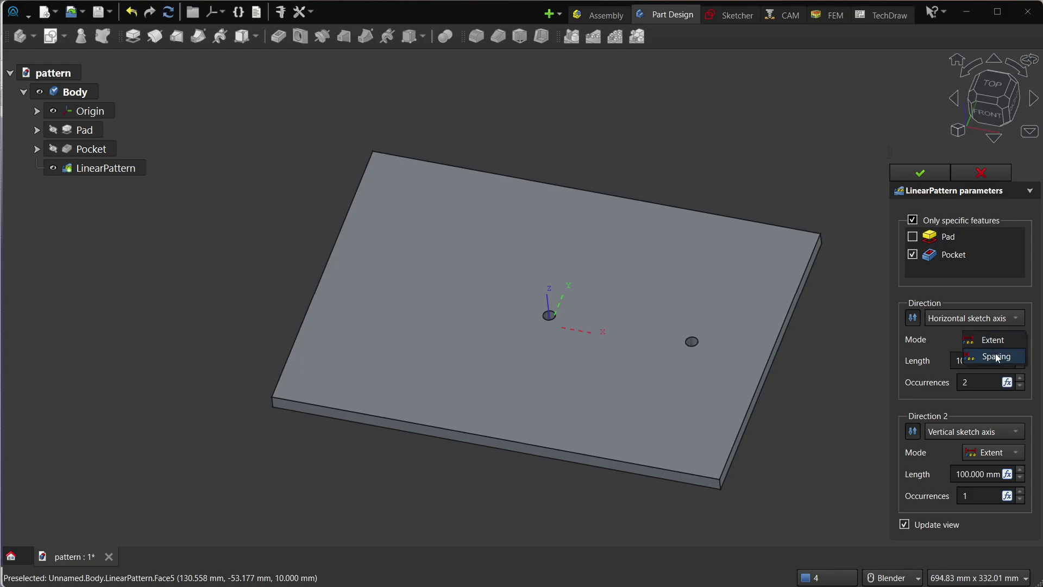
left_click(987, 357)
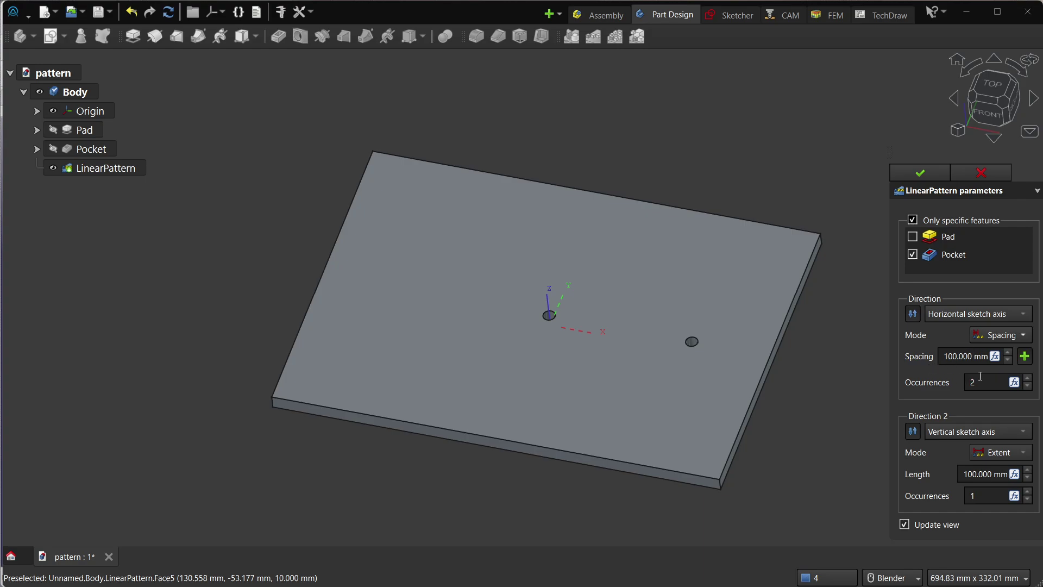
left_click(955, 357)
key("BackSpace")
left_click(990, 384)
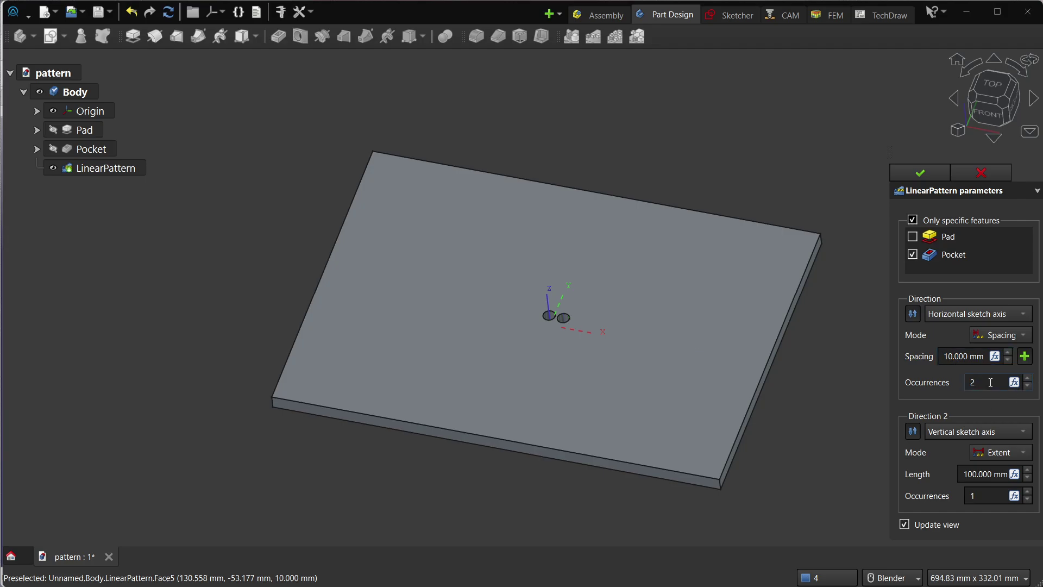
scroll(986, 382, "up", 1)
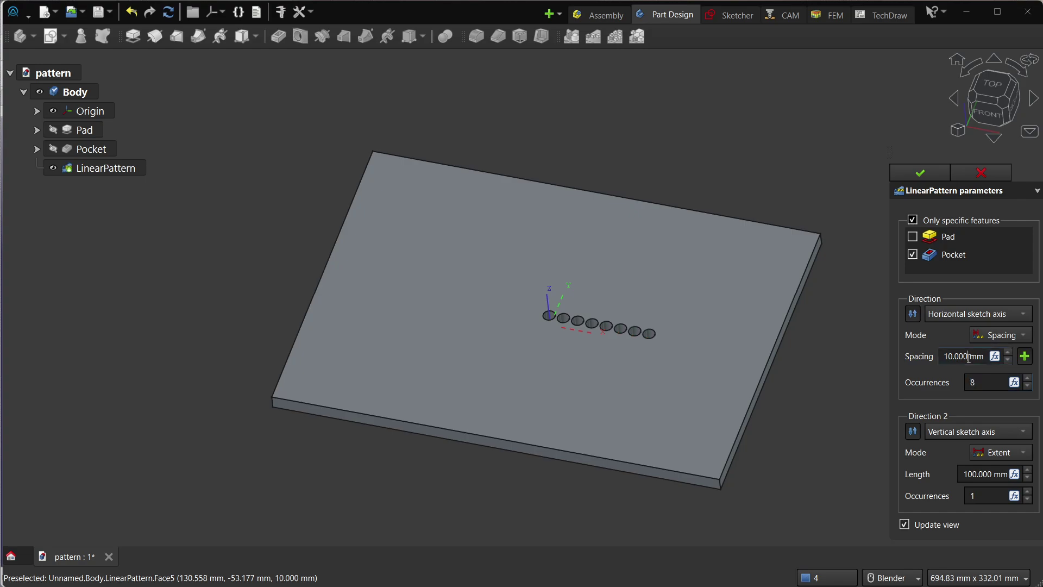
Step: Add a second spacing of 5 mm to the first direction and inspect the hole row up close
left_click(1025, 356)
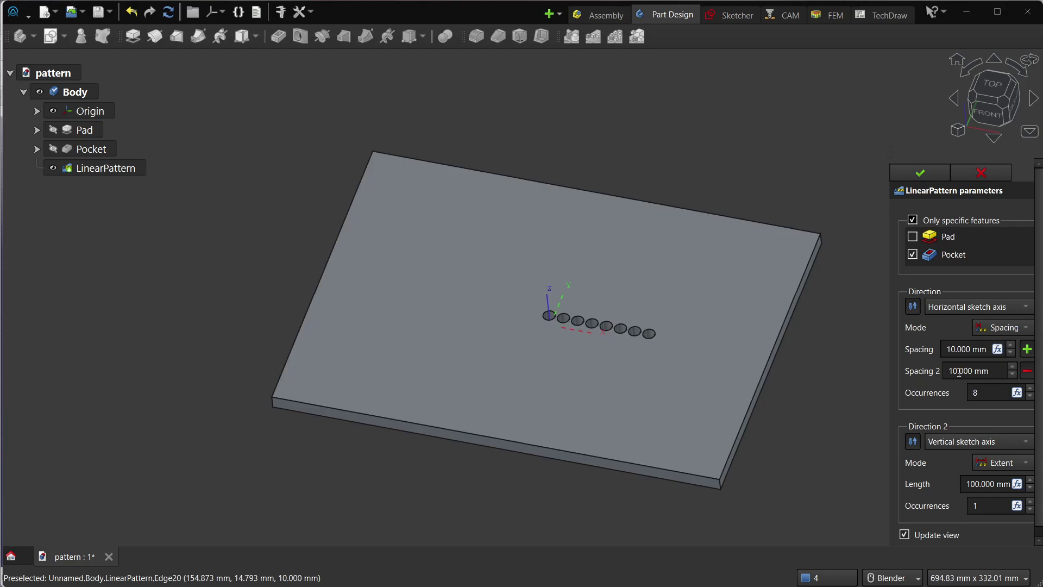
left_click_drag(957, 372, 949, 371)
type("5")
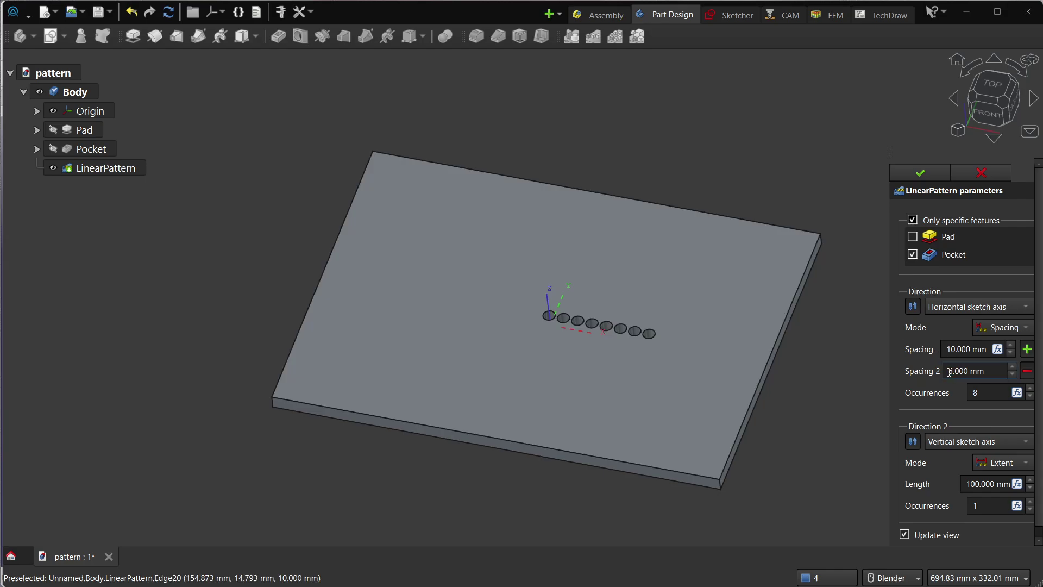
left_click(965, 344)
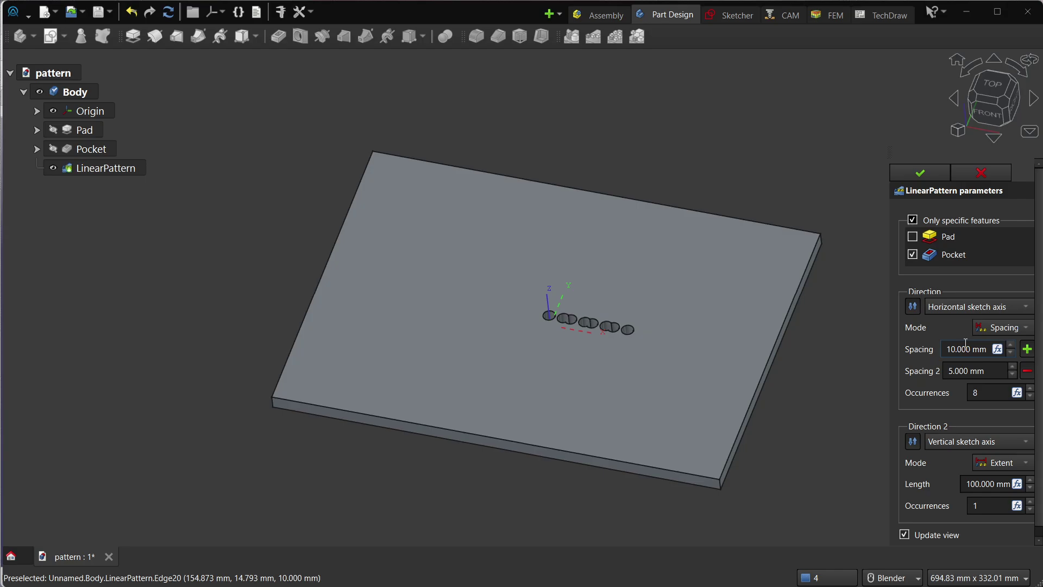
scroll(483, 299, "up", 8)
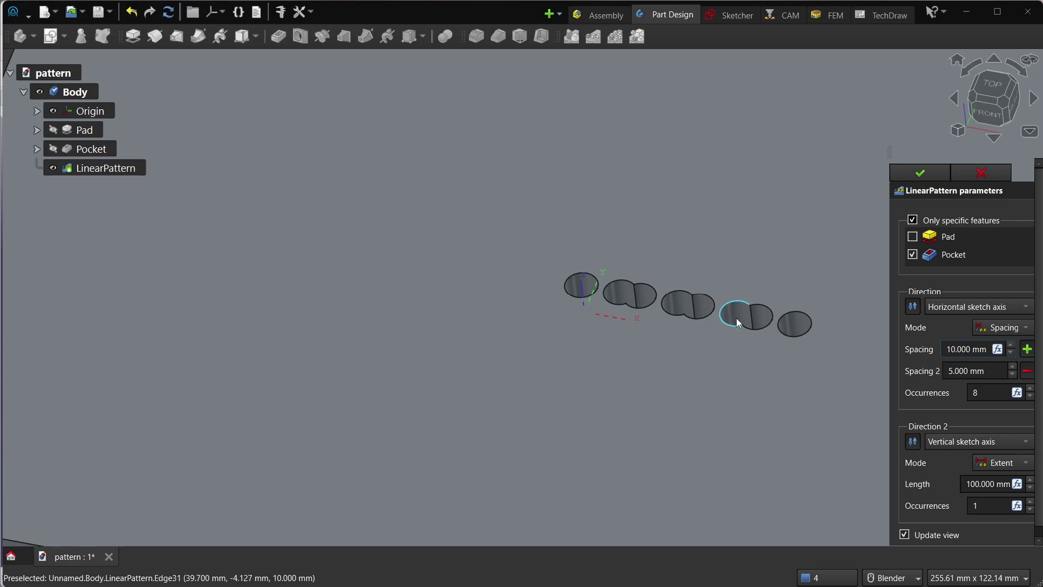
left_click(787, 328)
scroll(806, 328, "down", 3)
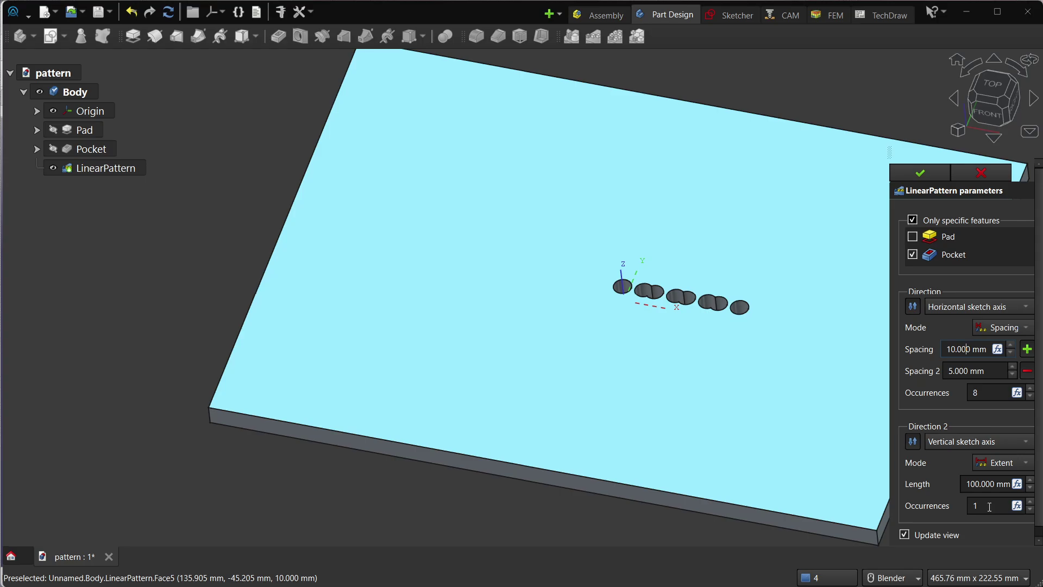
Step: Give the second direction 2 occurrences at a distance of 10 mm and set its mode to Spacing
left_click(989, 507)
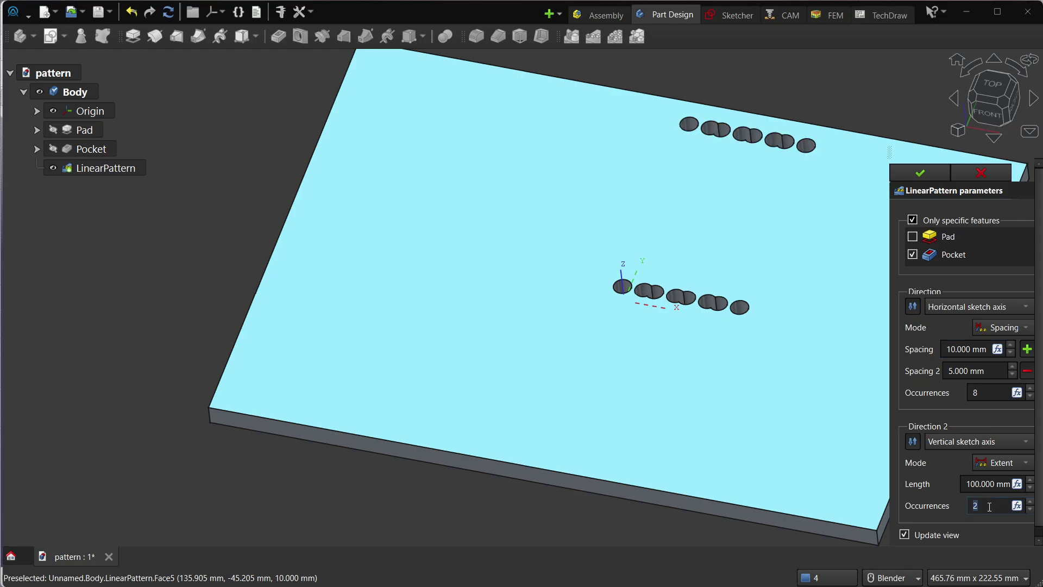
left_click(981, 484)
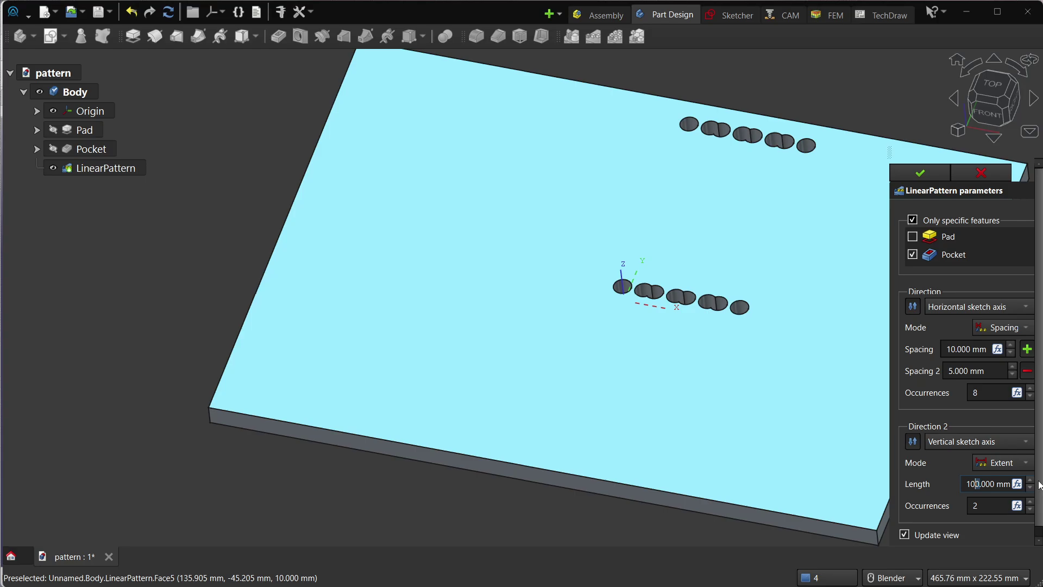
key("BackSpace")
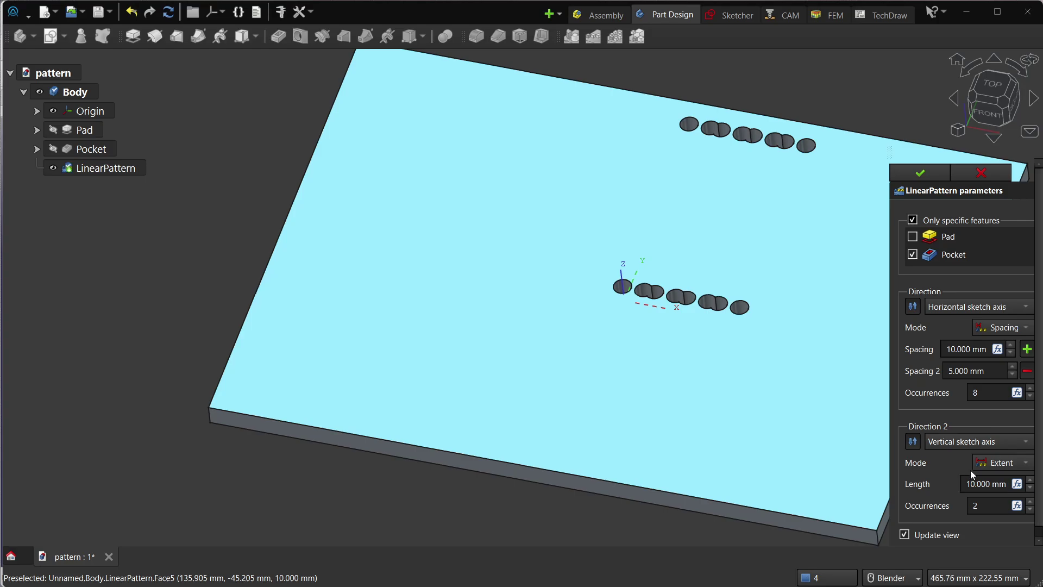
left_click(993, 465)
left_click(992, 479)
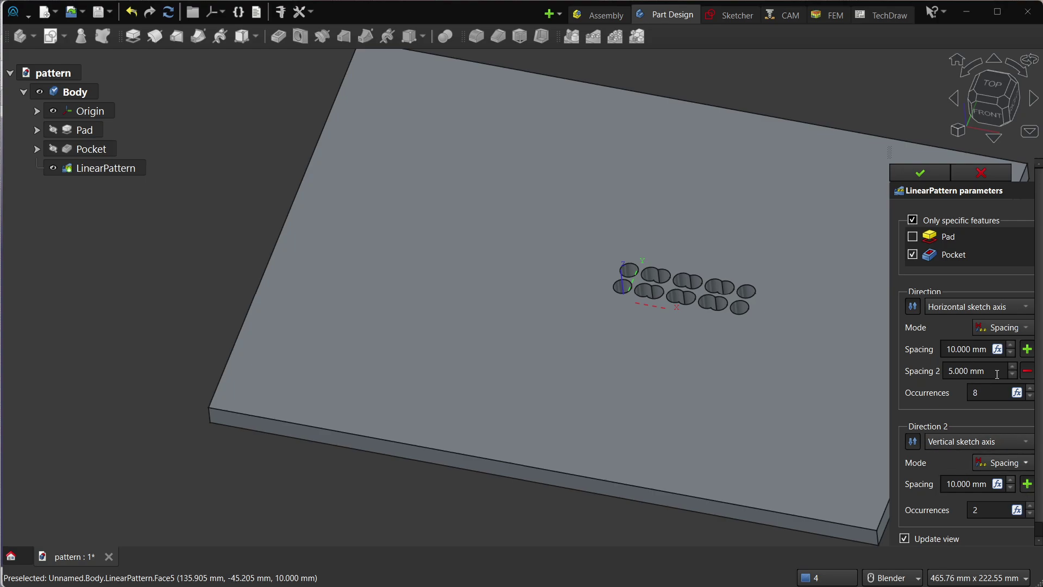
Step: Add a third spacing of 10 mm to the first direction and inspect the resulting hole sequence
left_click(1026, 349)
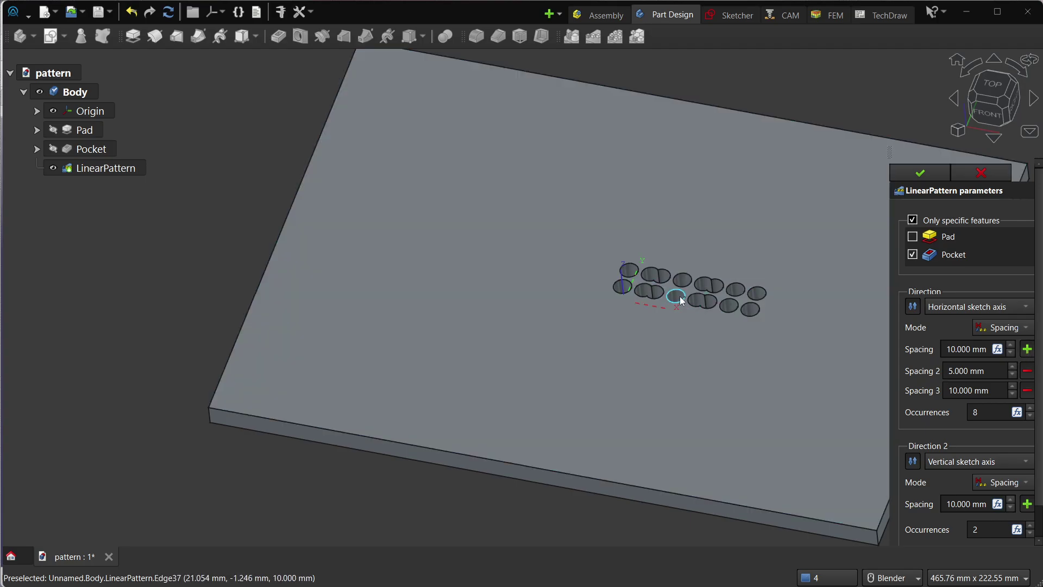
scroll(684, 296, "up", 3)
scroll(684, 296, "up", 1)
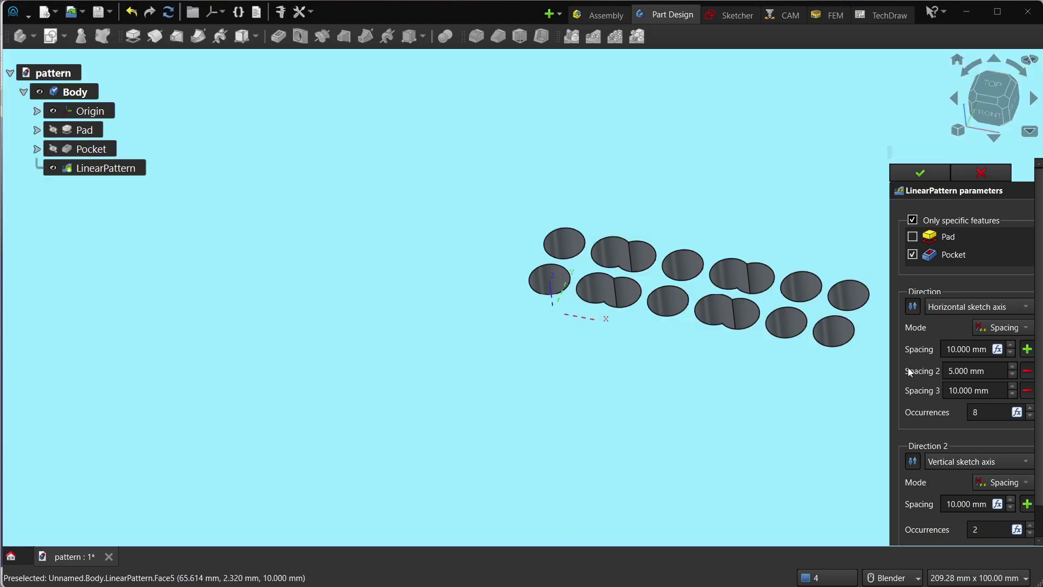
Step: Remove the 5 mm second spacing and the remaining extra spacing from the first direction
left_click(1027, 370)
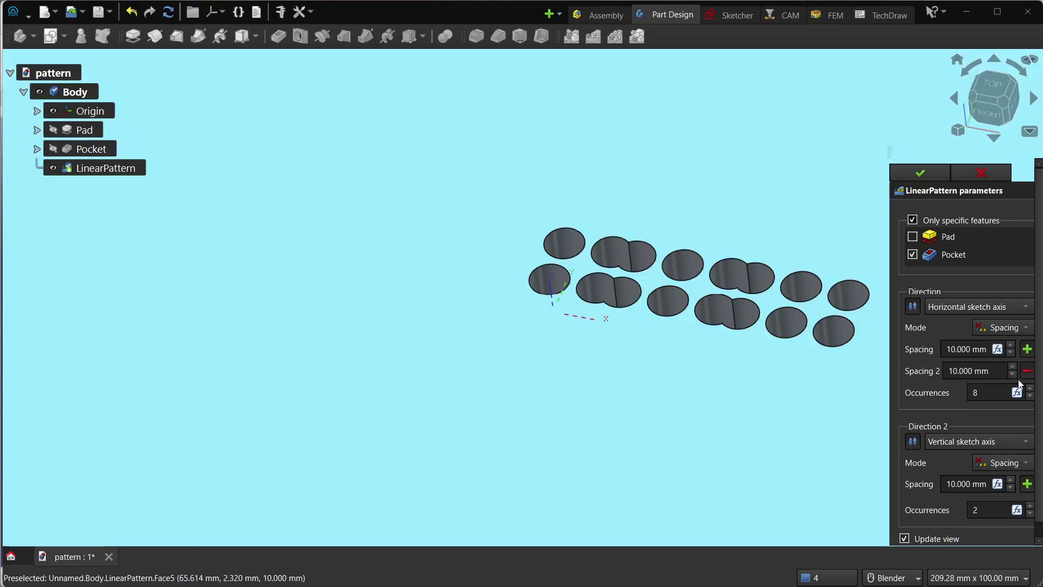
scroll(583, 334, "down", 1)
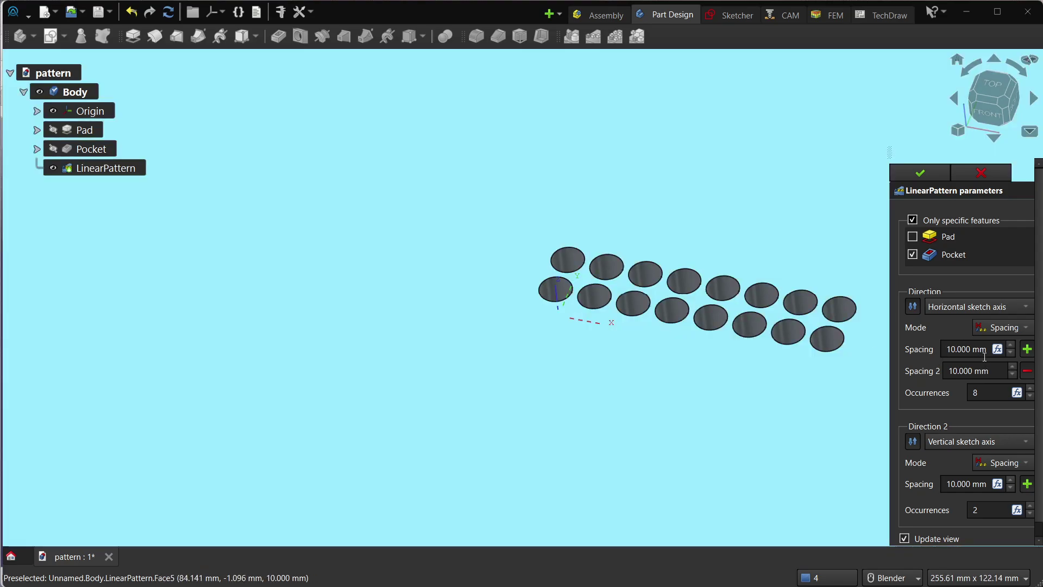
scroll(585, 334, "down", 1)
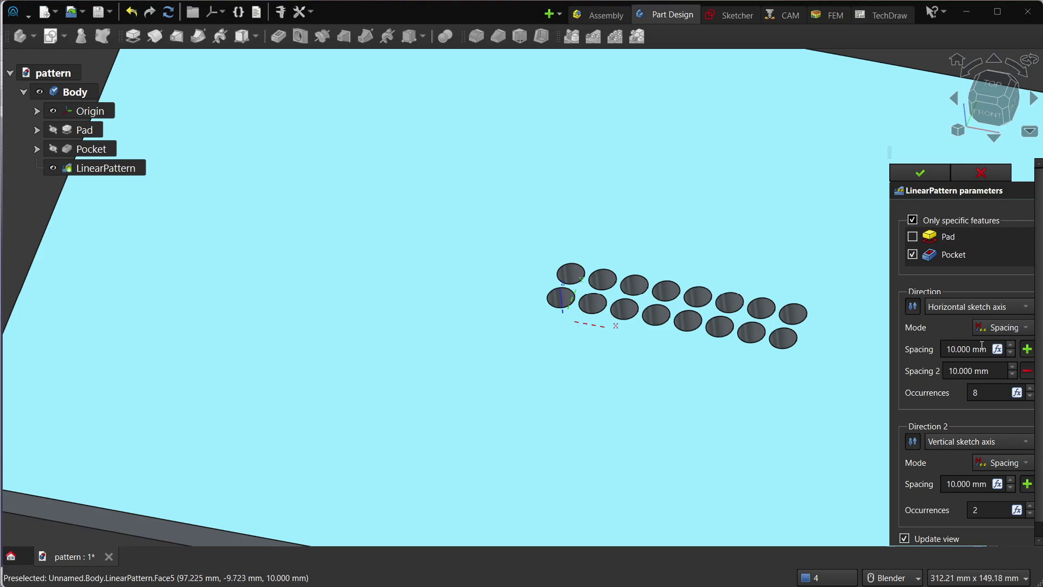
scroll(986, 410, "down", 1)
scroll(507, 356, "down", 1)
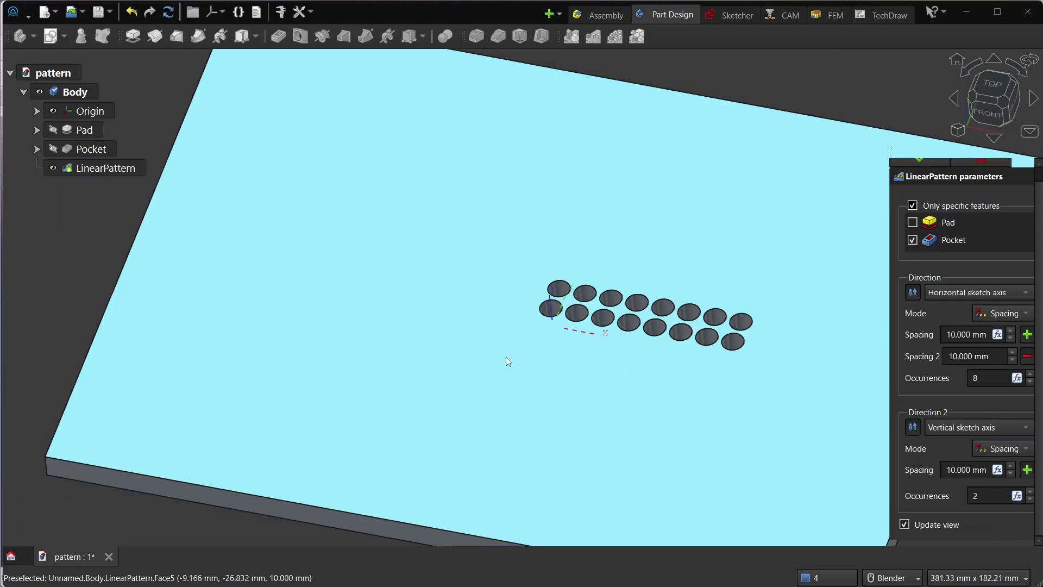
left_click(1027, 356)
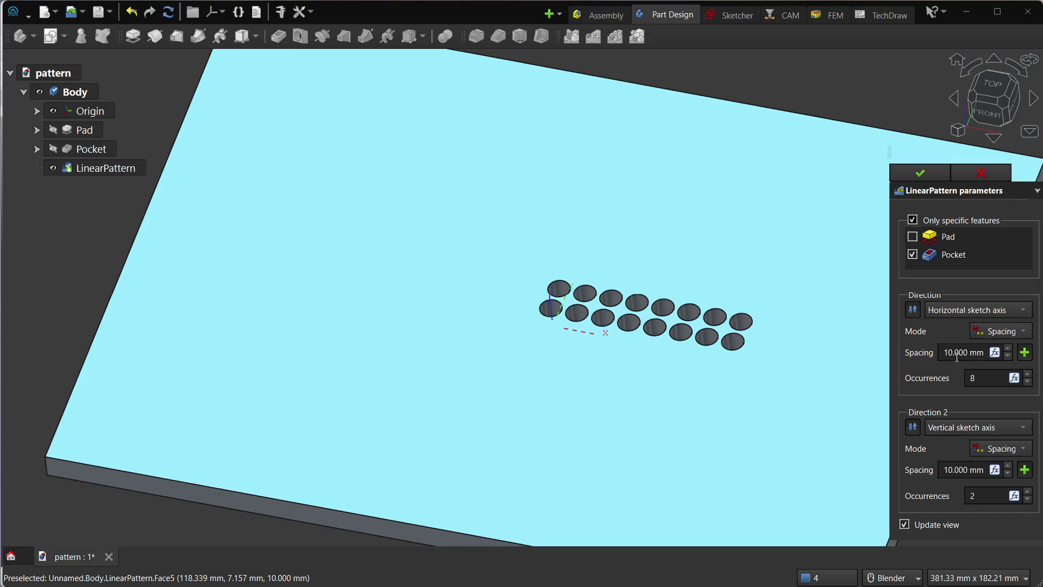
Step: Add a second spacing to the first direction again and set it to 5 mm
left_click(1028, 354)
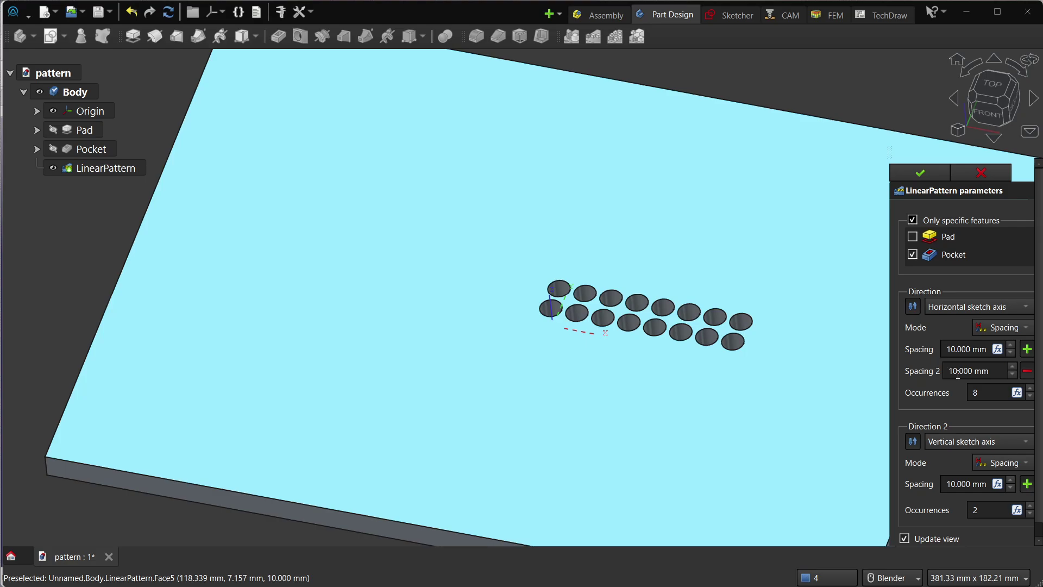
left_click_drag(957, 373, 945, 373)
type("5")
left_click(961, 353)
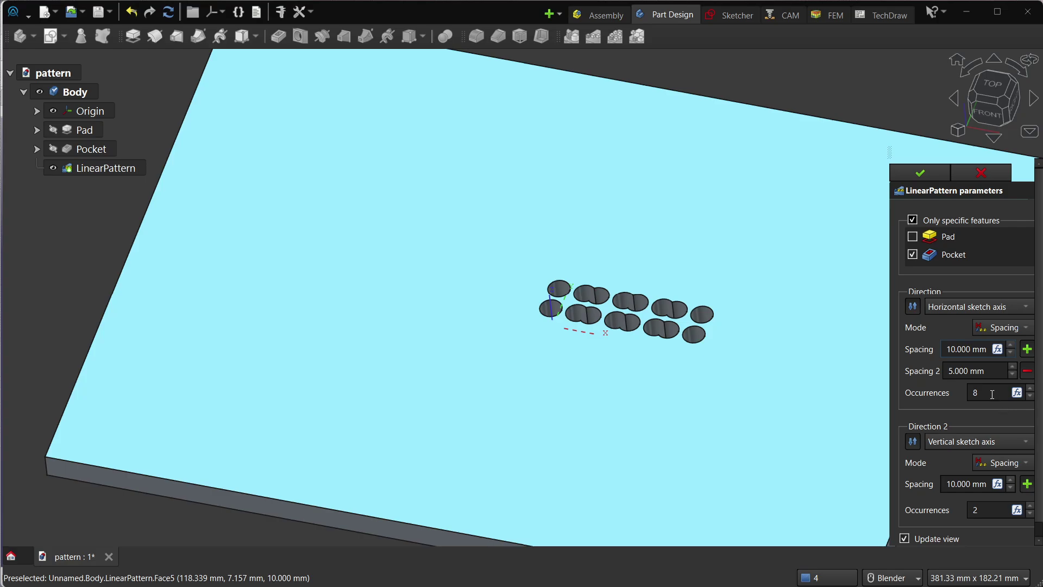
Step: Set the first direction's occurrences to 15 and accept the linear pattern
scroll(992, 395, "up", 5)
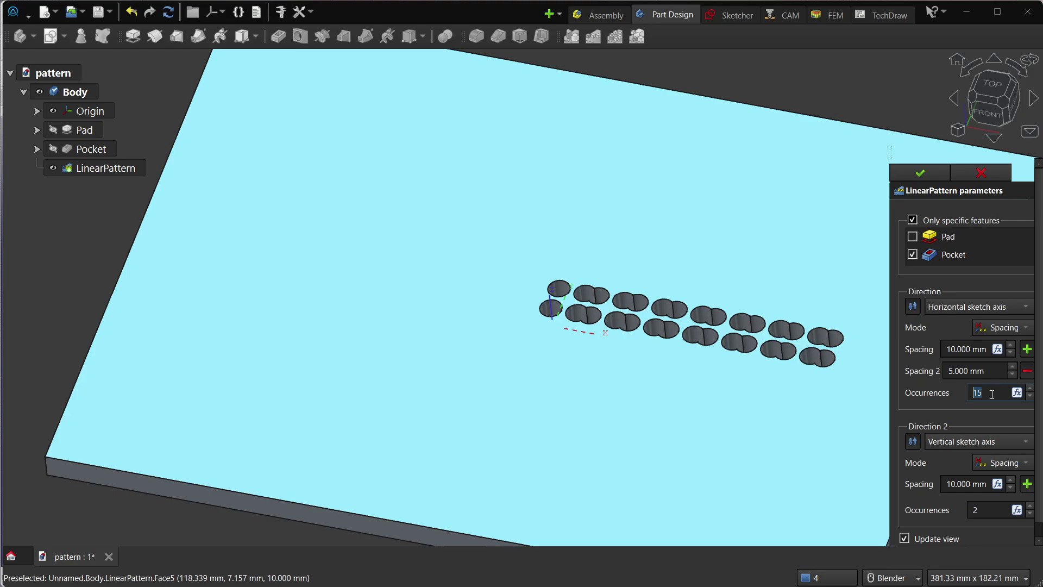
left_click(927, 172)
scroll(810, 340, "down", 3)
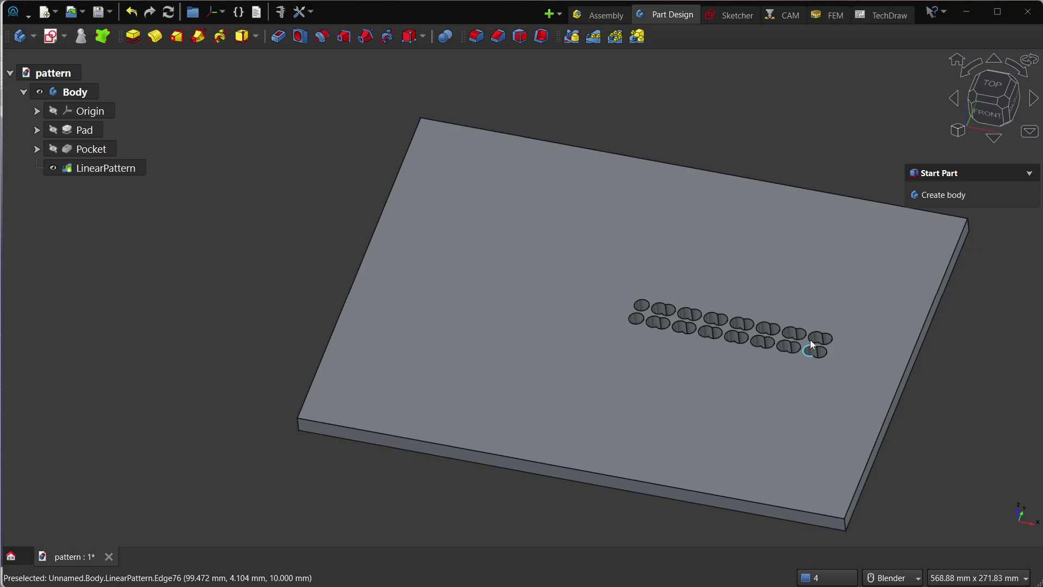
Step: Display the properties of the LinearPattern feature
right_click(117, 168)
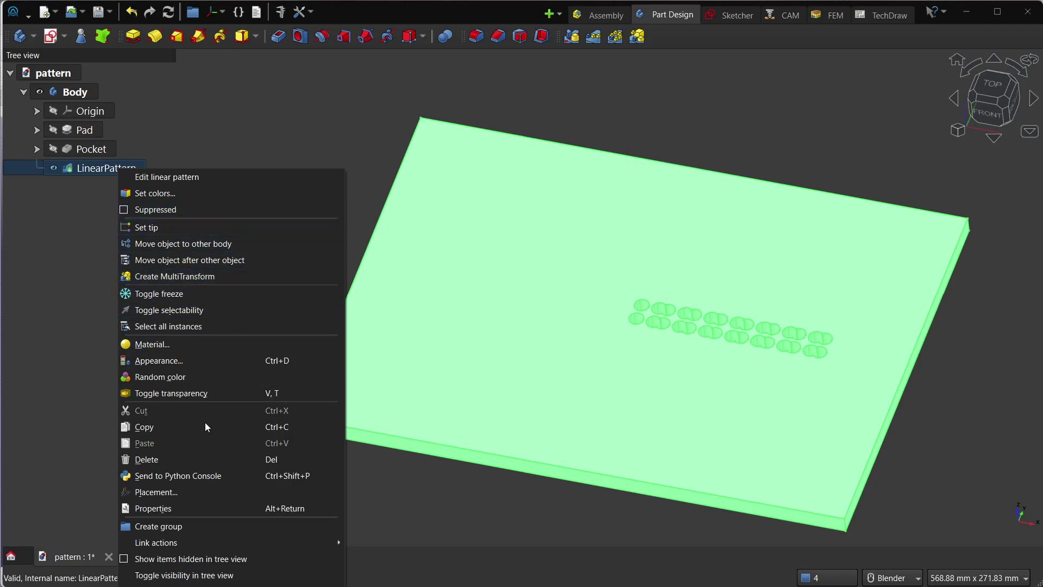
left_click(198, 509)
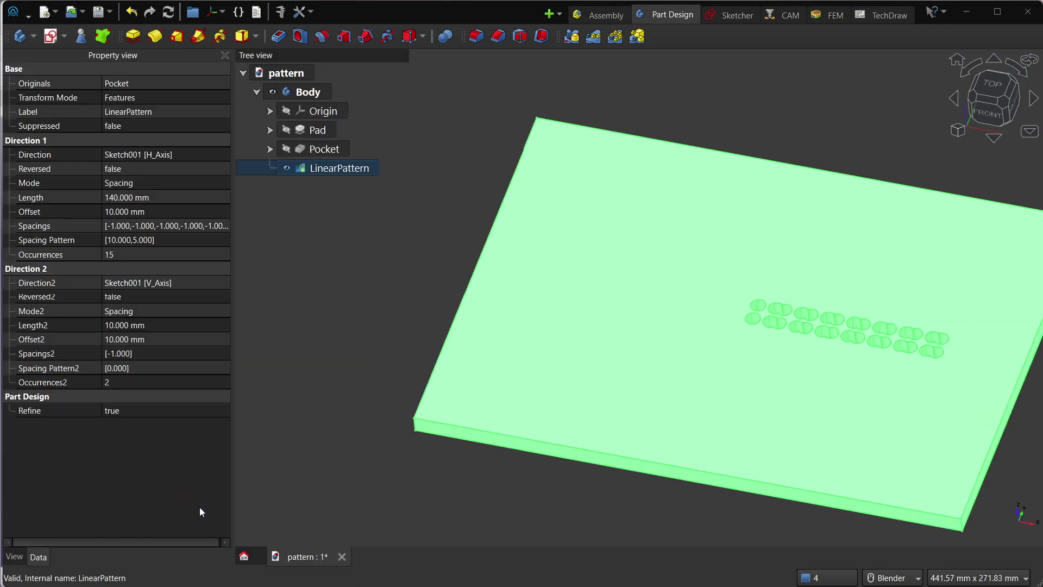
left_click(370, 283)
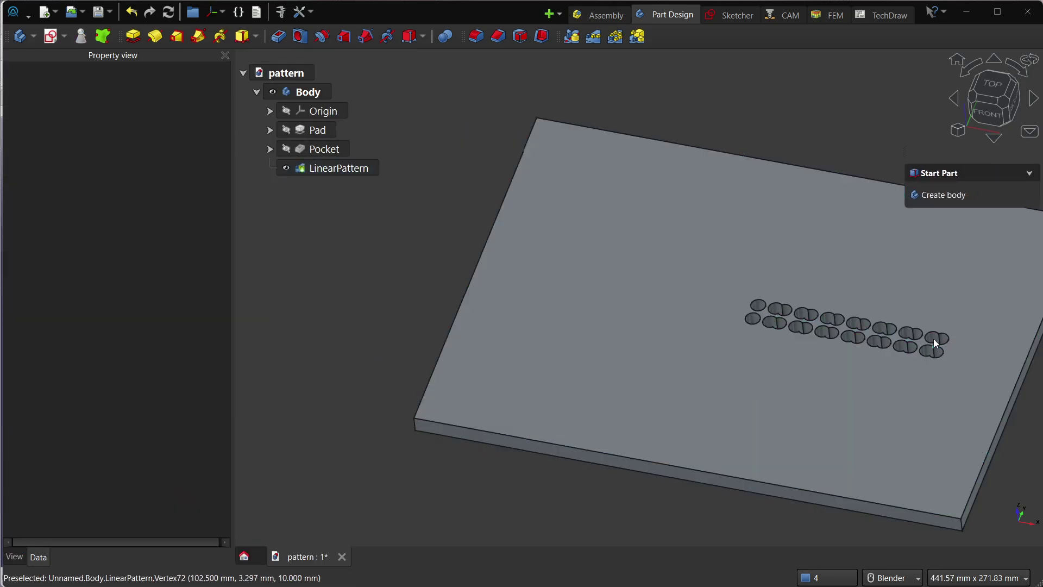
left_click(320, 172)
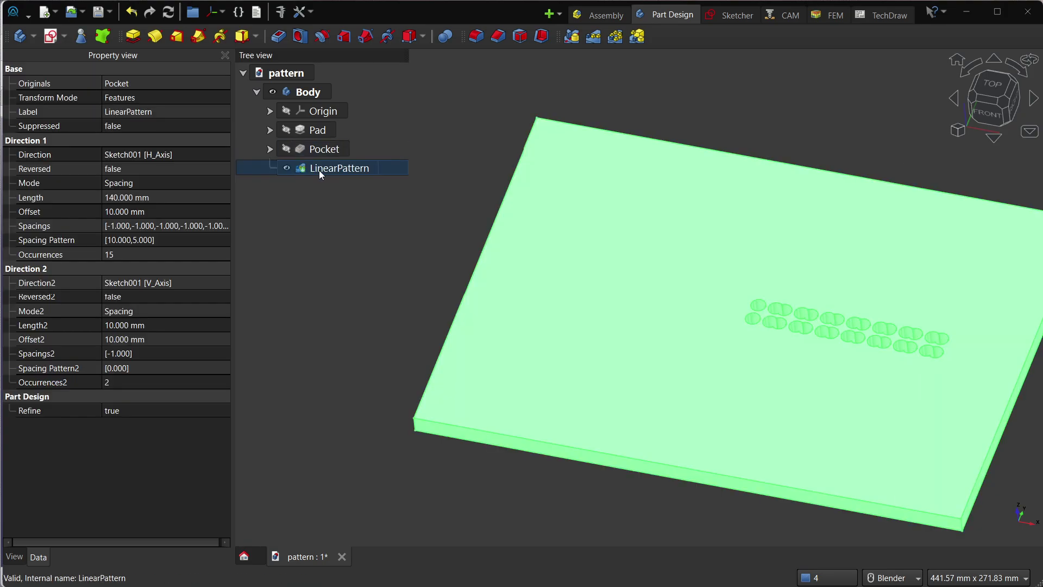
Step: Set the second entry of the LinearPattern's Direction 1 Spacings list to 20 and recompute the model
left_click(151, 227)
left_click(154, 225)
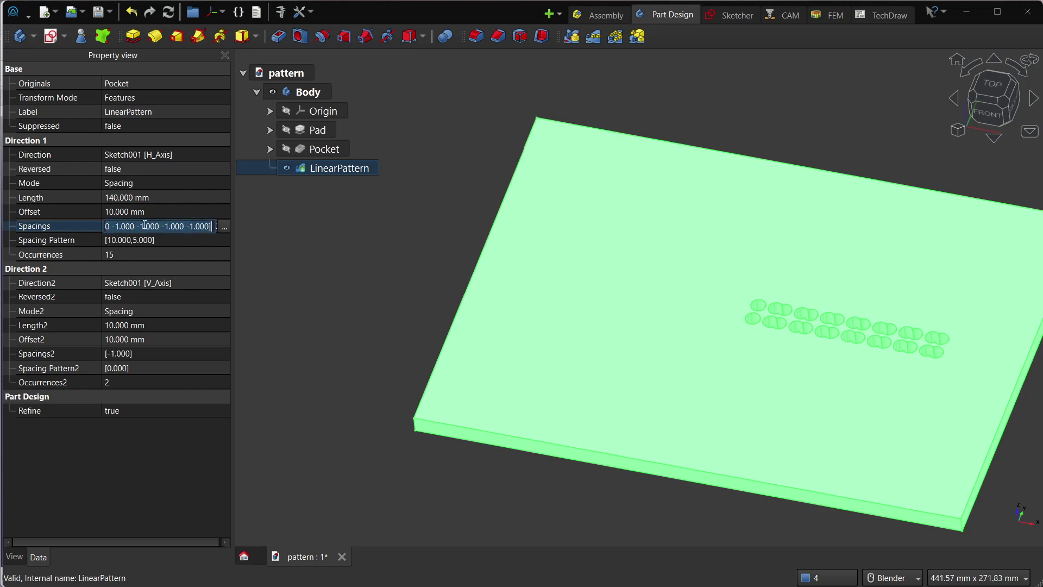
left_click(223, 226)
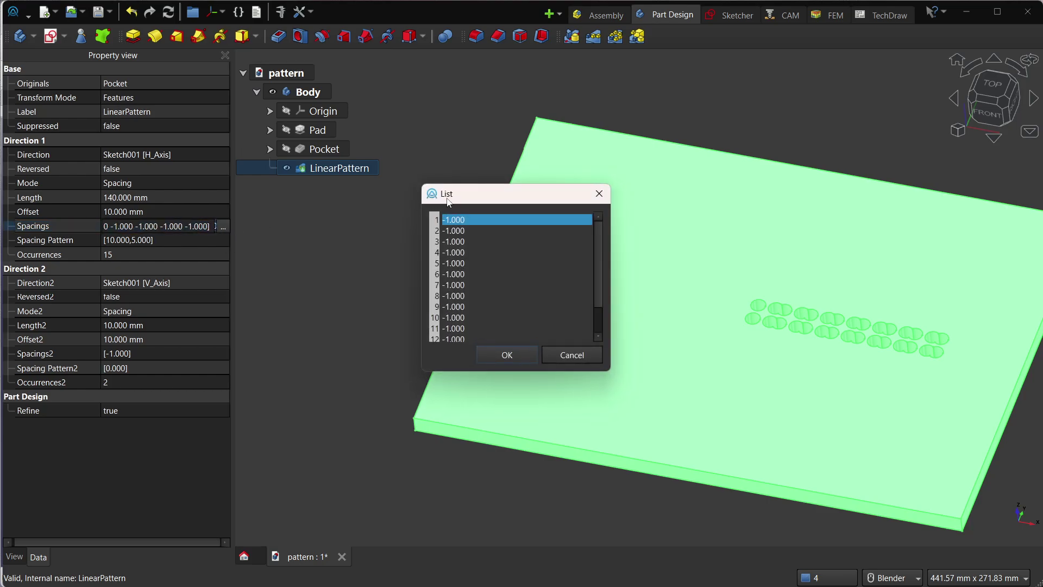
left_click_drag(481, 193, 374, 216)
left_click(368, 283)
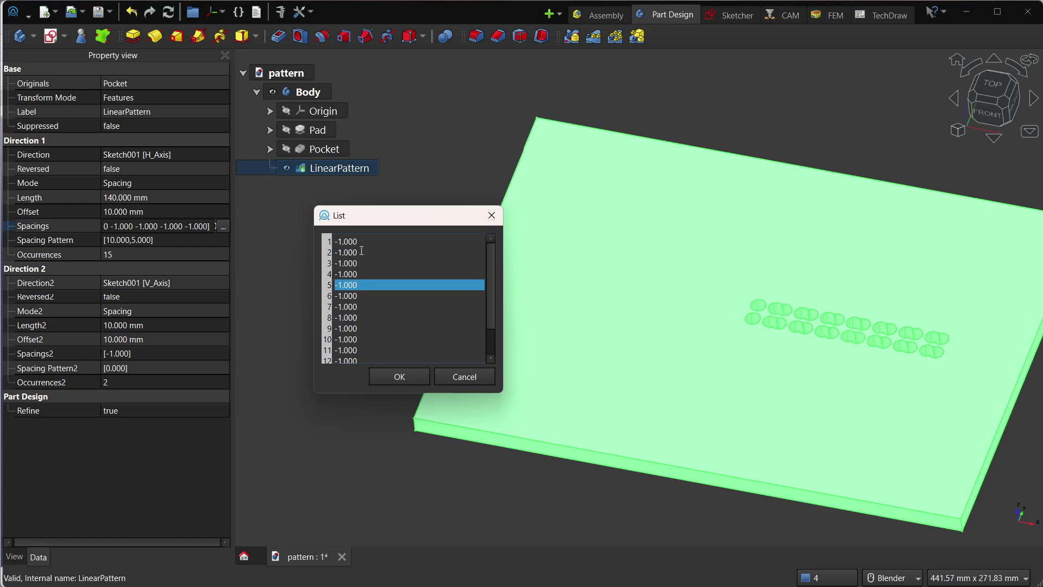
left_click(337, 252)
type("20")
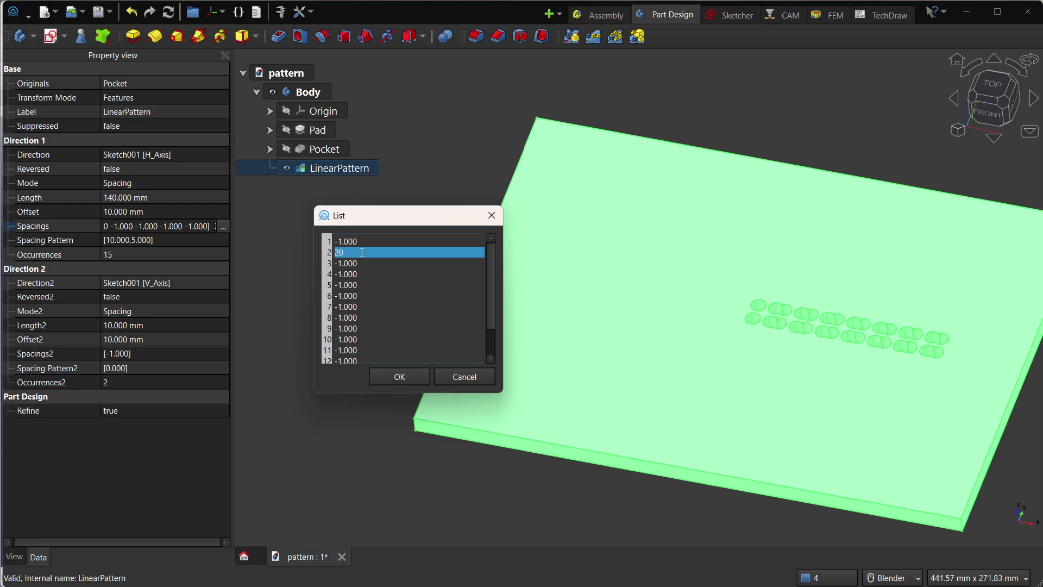
left_click(380, 266)
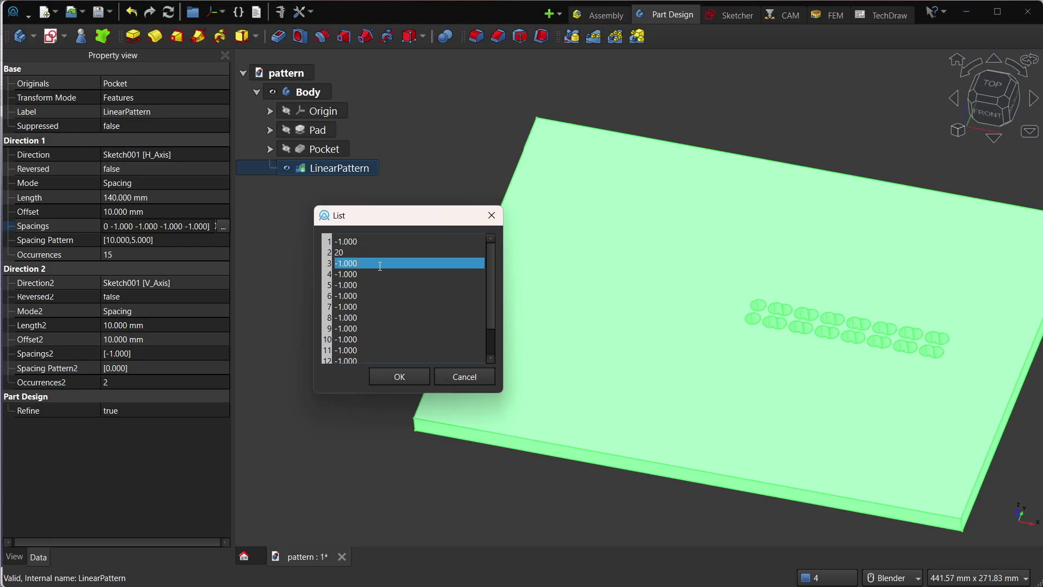
left_click(399, 377)
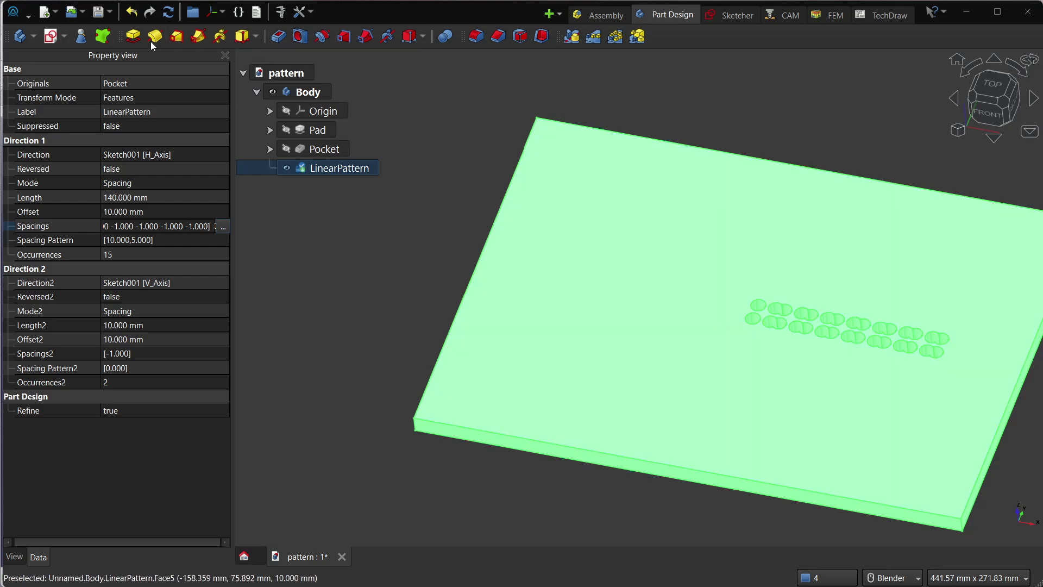
left_click(167, 12)
scroll(915, 295, "up", 3)
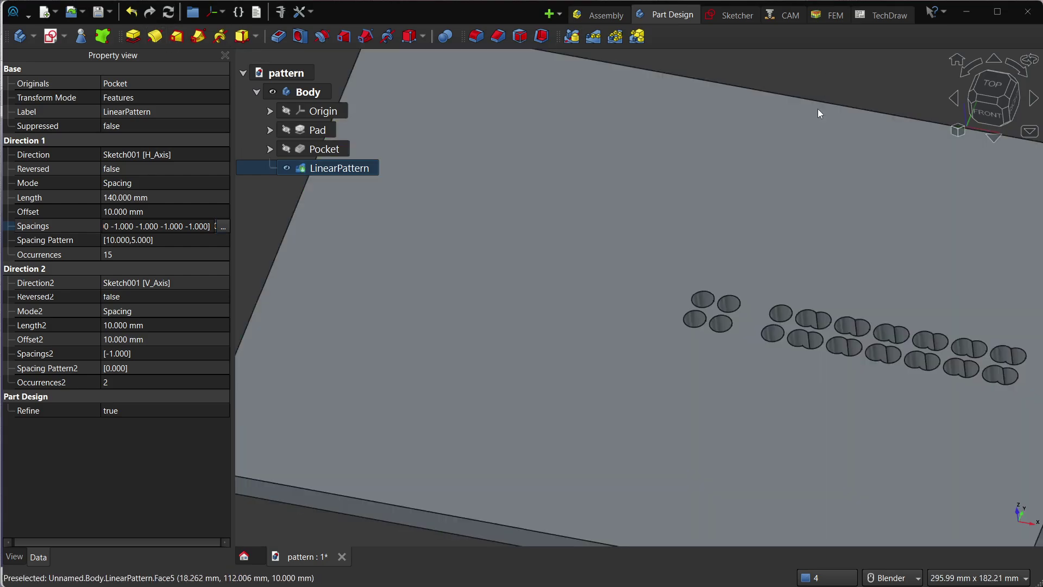
Step: Inspect the hole layout on the plate and the LinearPattern's Direction 1 Spacings property
left_click(820, 103)
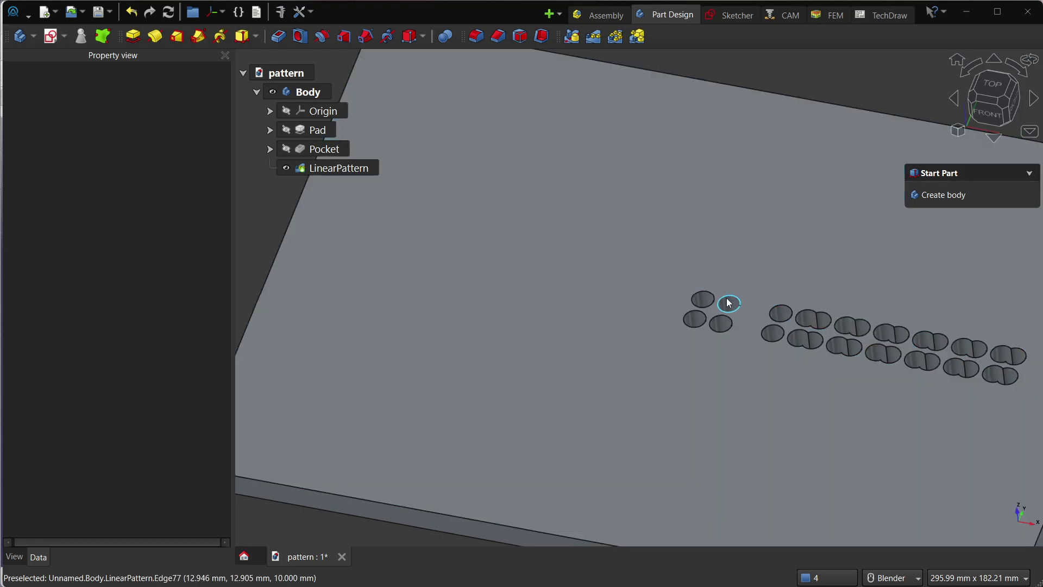
scroll(782, 315, "down", 3)
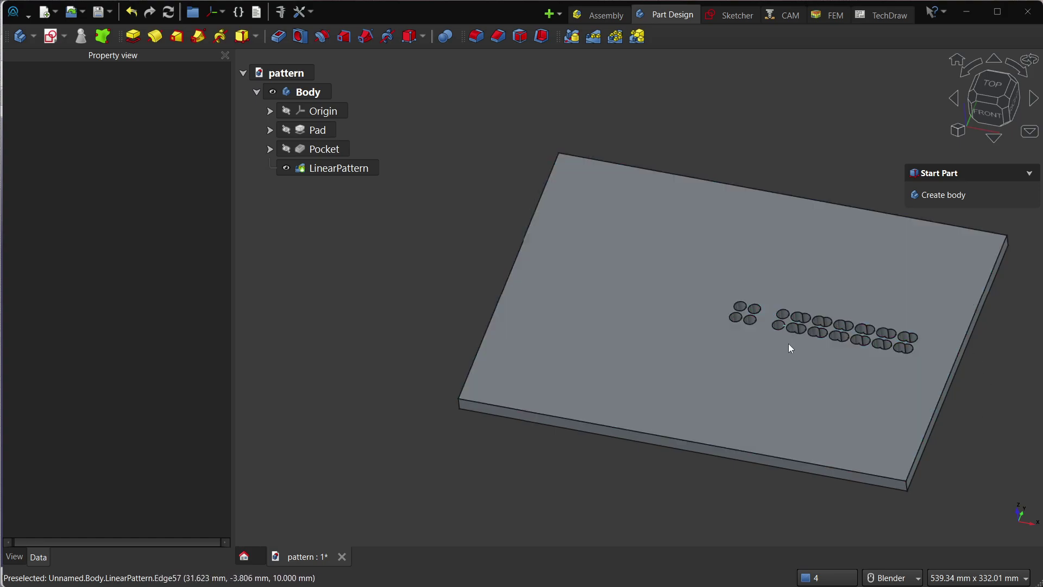
left_click(338, 168)
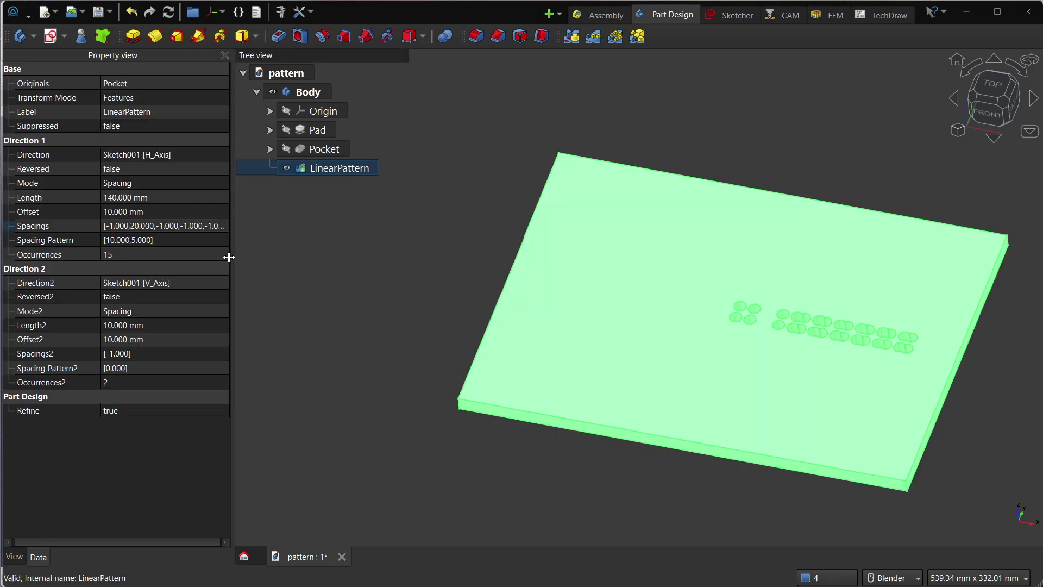
left_click(181, 223)
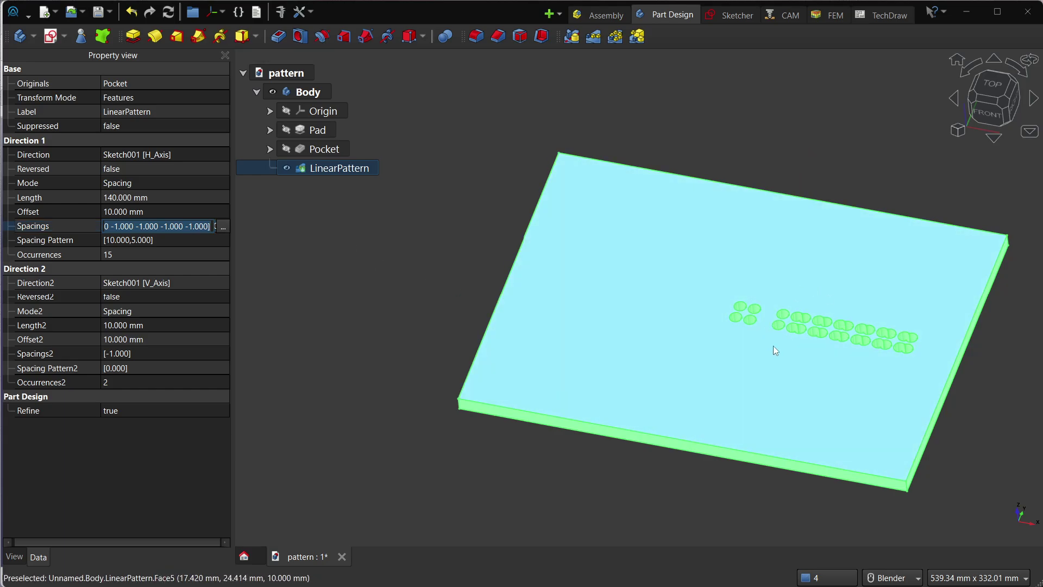
left_click(712, 173)
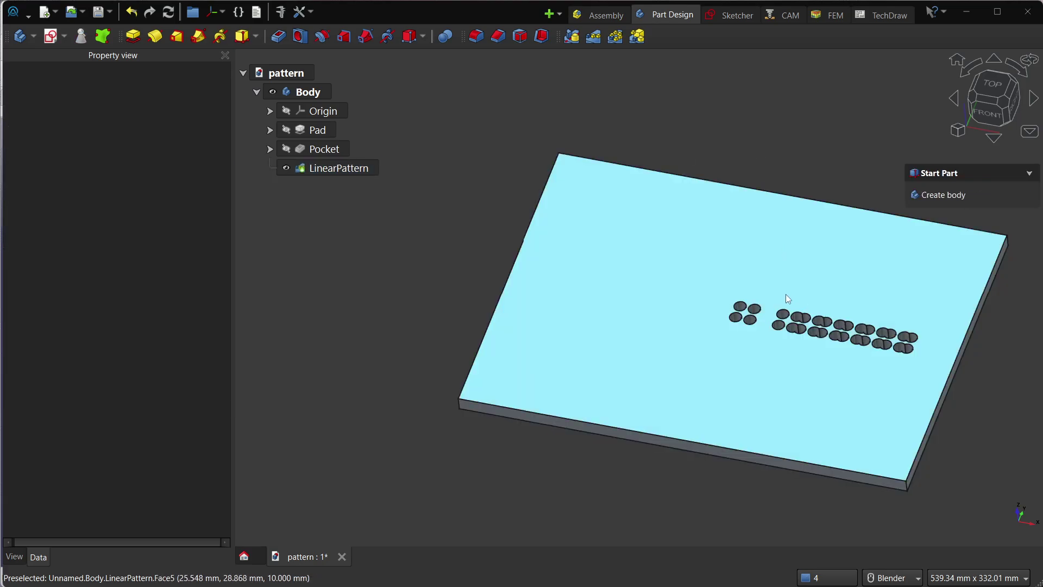
Step: Reopen the LinearPattern parameters, compare them with the hole layout and the properties, and leave without changes
double_click(345, 168)
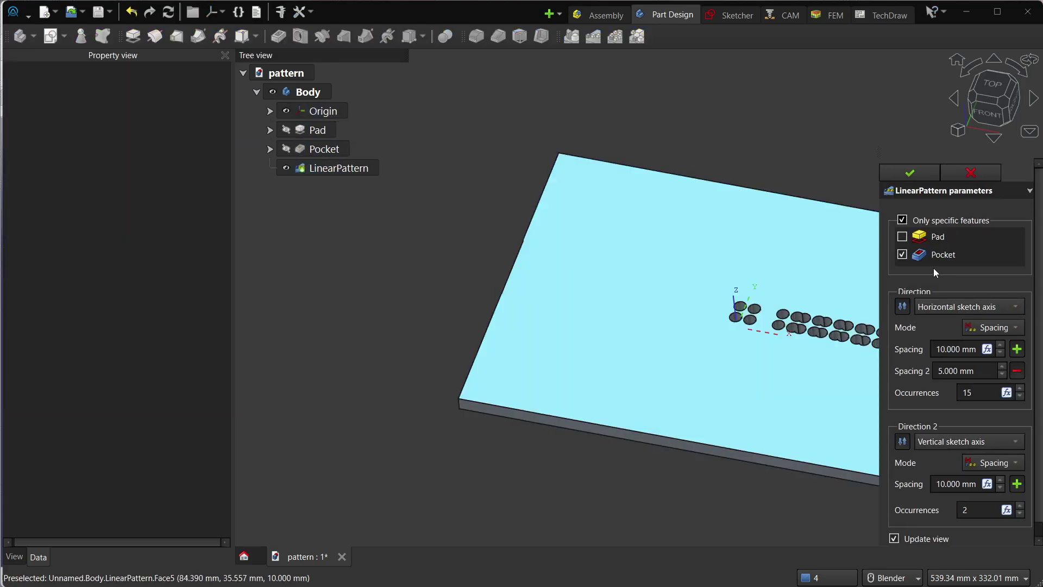
scroll(477, 277, "down", 1)
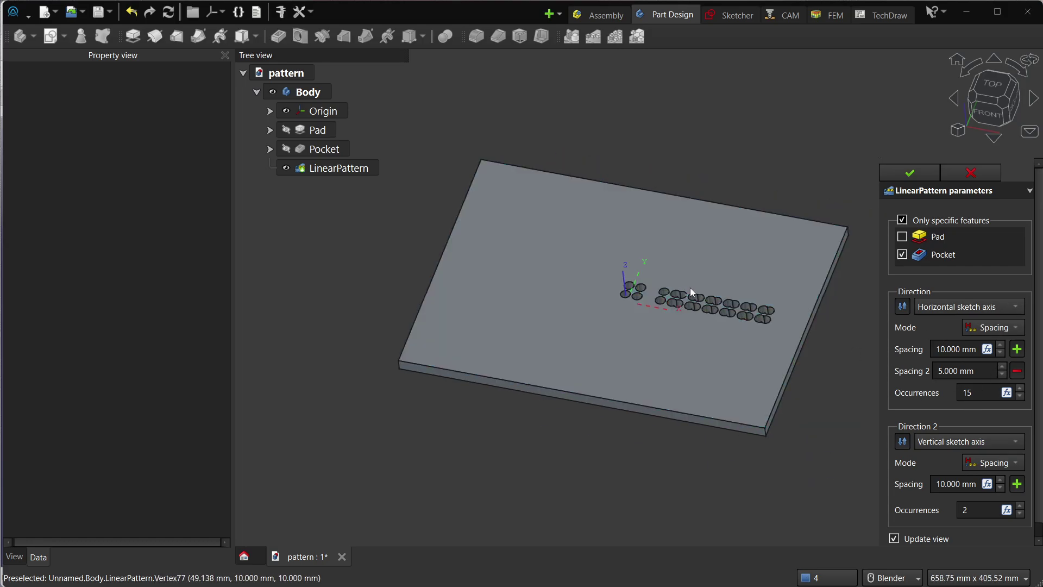
scroll(690, 288, "up", 2)
left_click(316, 173)
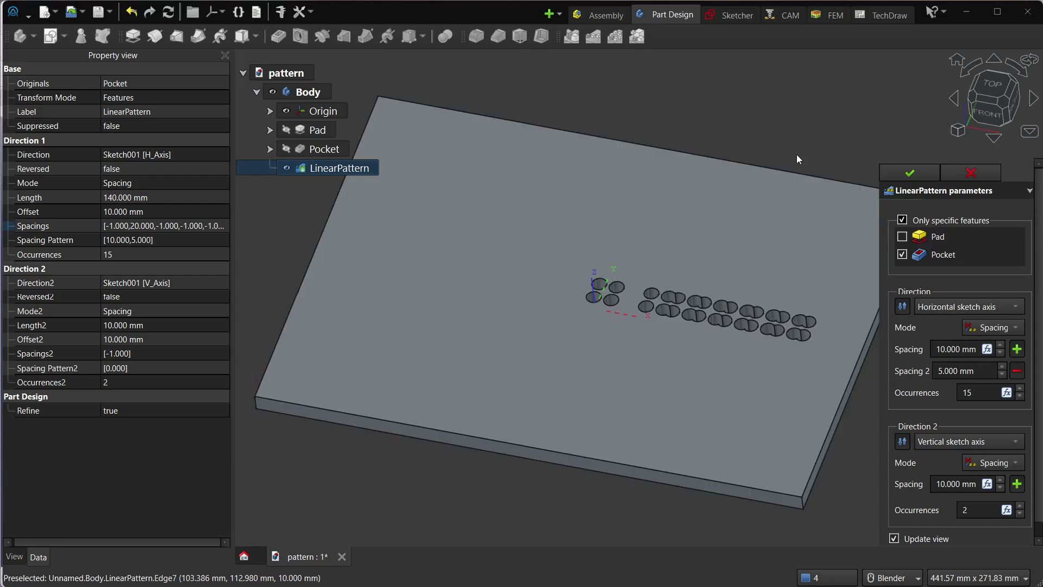
left_click(797, 154)
scroll(771, 312, "up", 3)
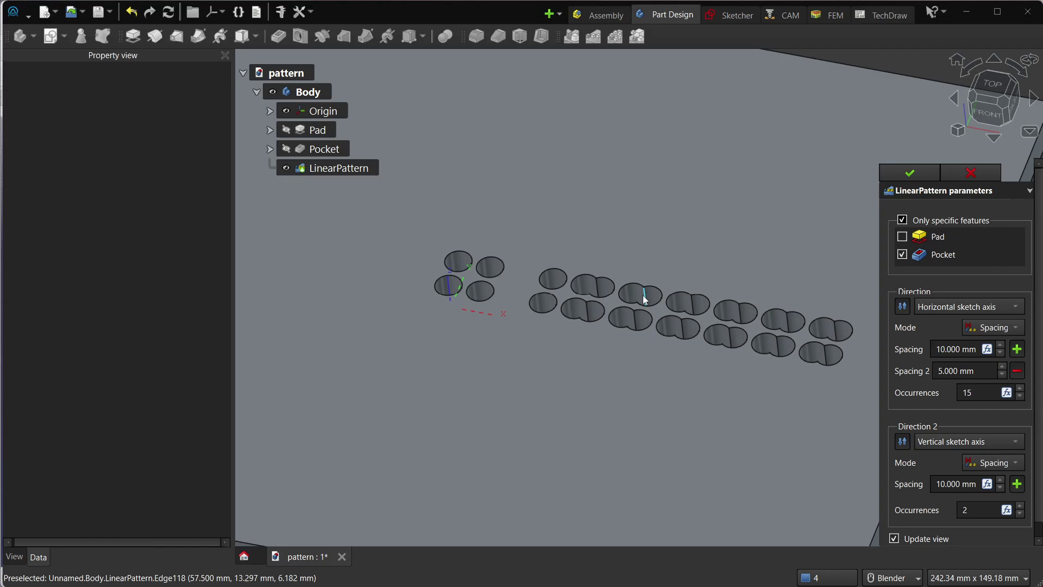
scroll(754, 332, "down", 5)
scroll(751, 328, "down", 2)
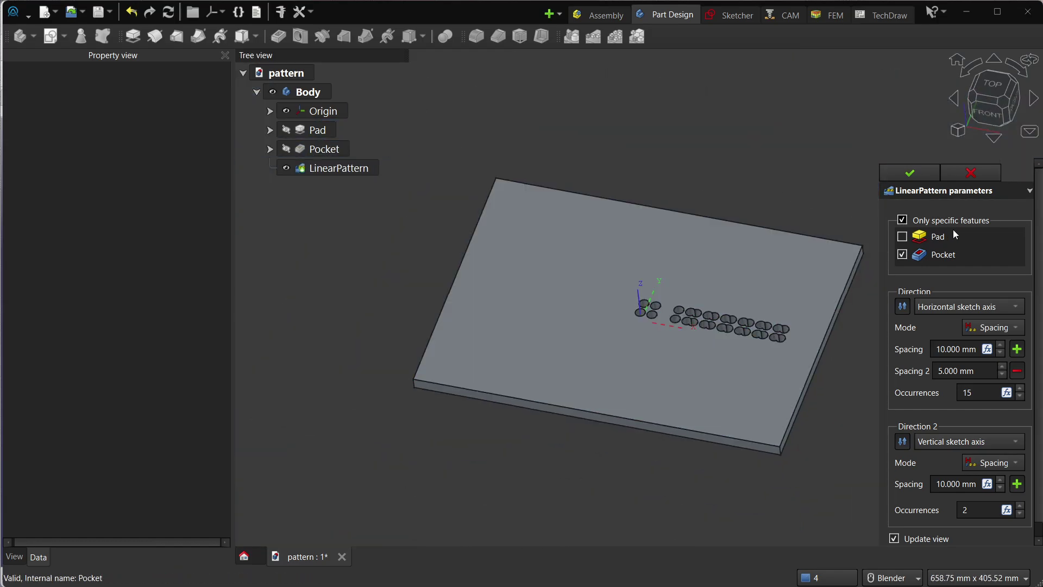
left_click(970, 172)
Step: Check the Spacings2 property of the LinearPattern's second direction
left_click(367, 169)
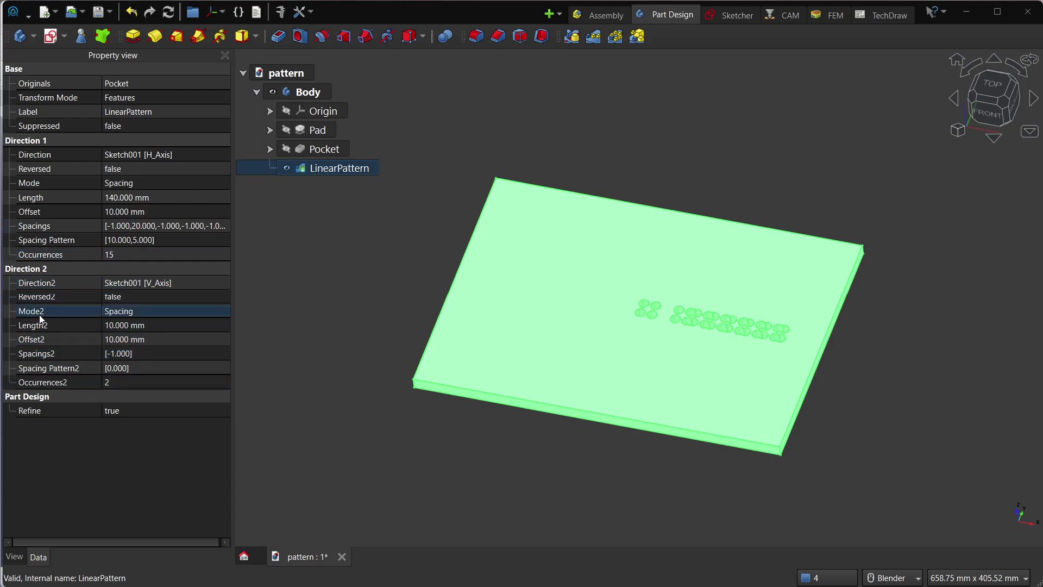
left_click(112, 354)
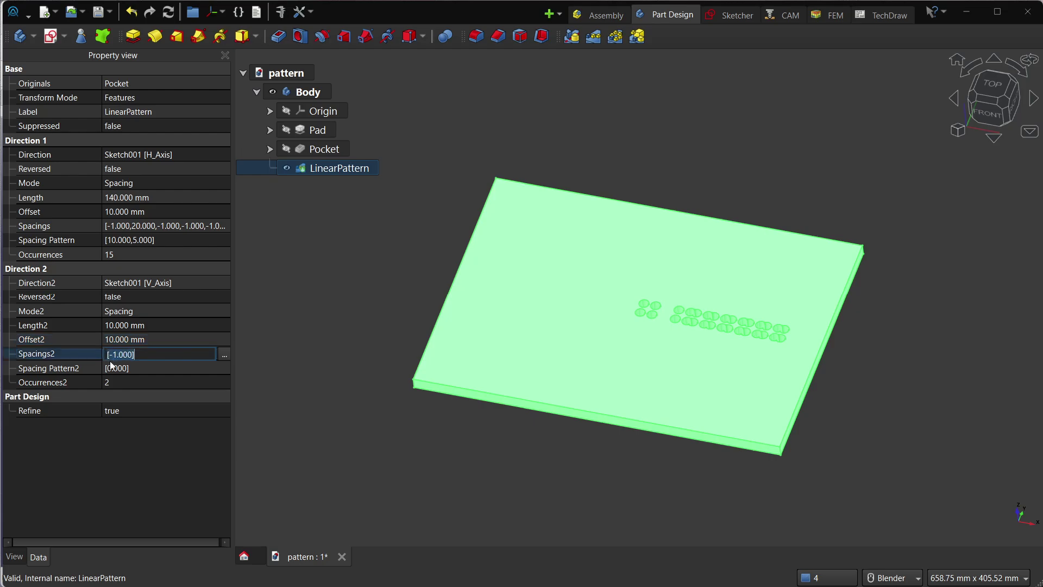
left_click(331, 302)
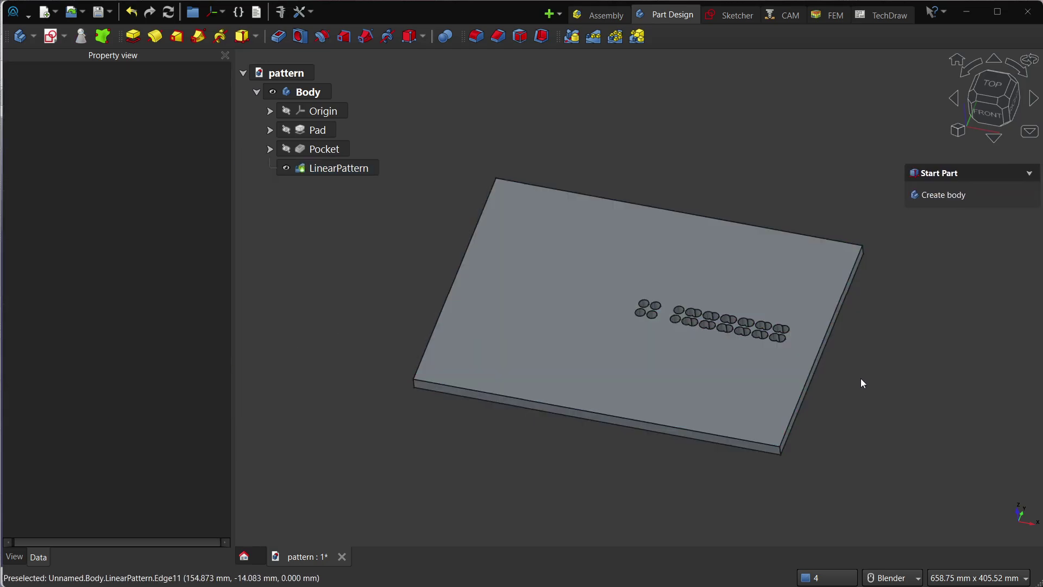
Step: Delete the LinearPattern feature from the body
left_click(361, 168)
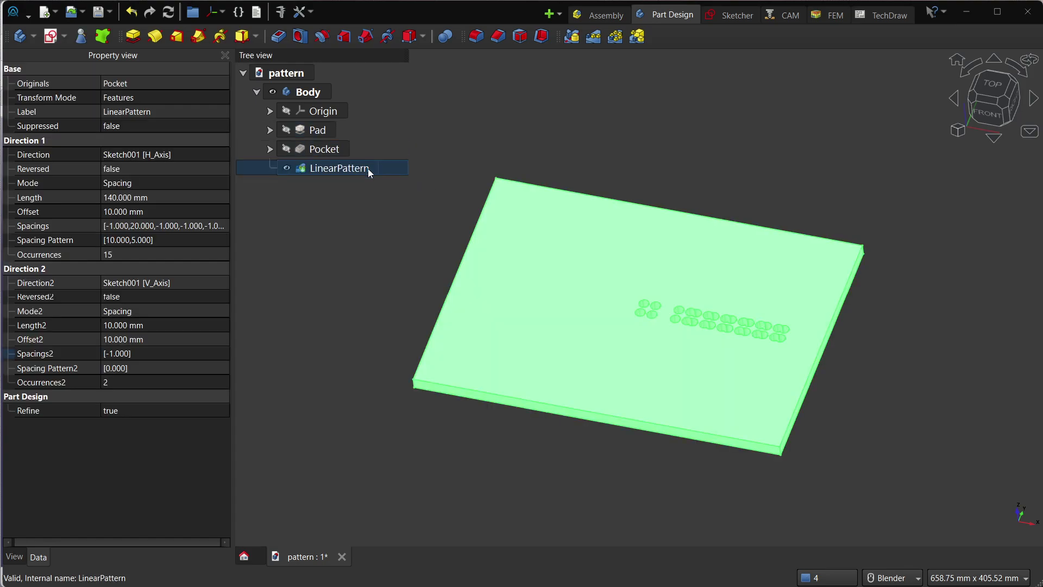
key("Delete")
Step: Create a polar pattern of the Pocket, set its mode to Spacing and add a second spacing
left_click(314, 149)
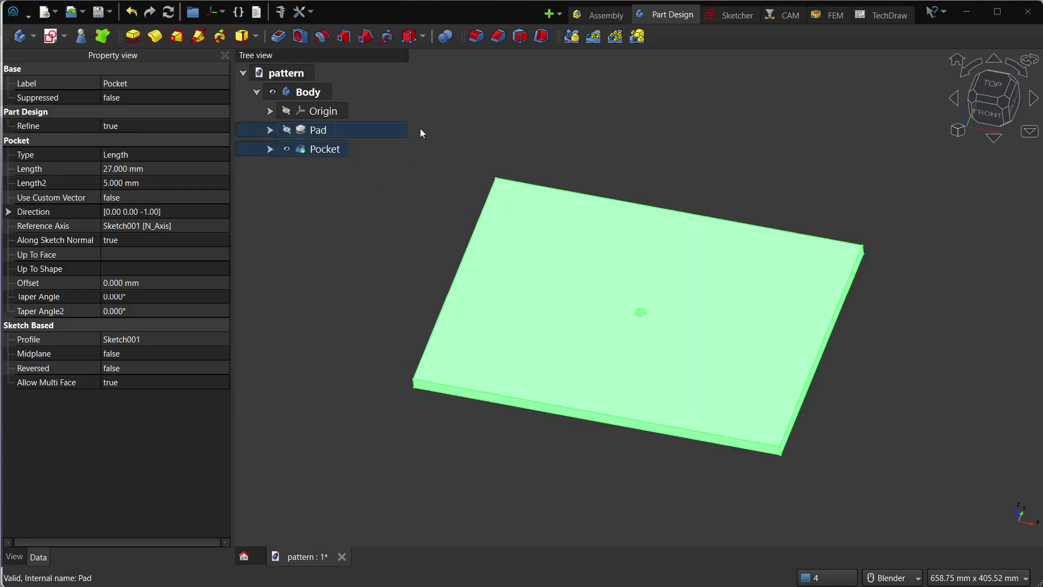
left_click(615, 37)
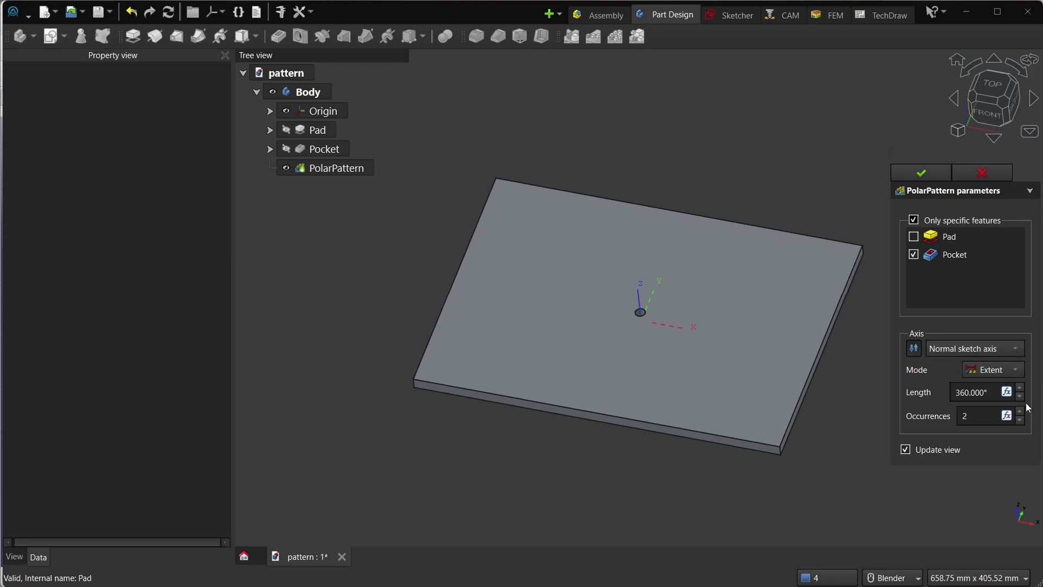
left_click(1001, 374)
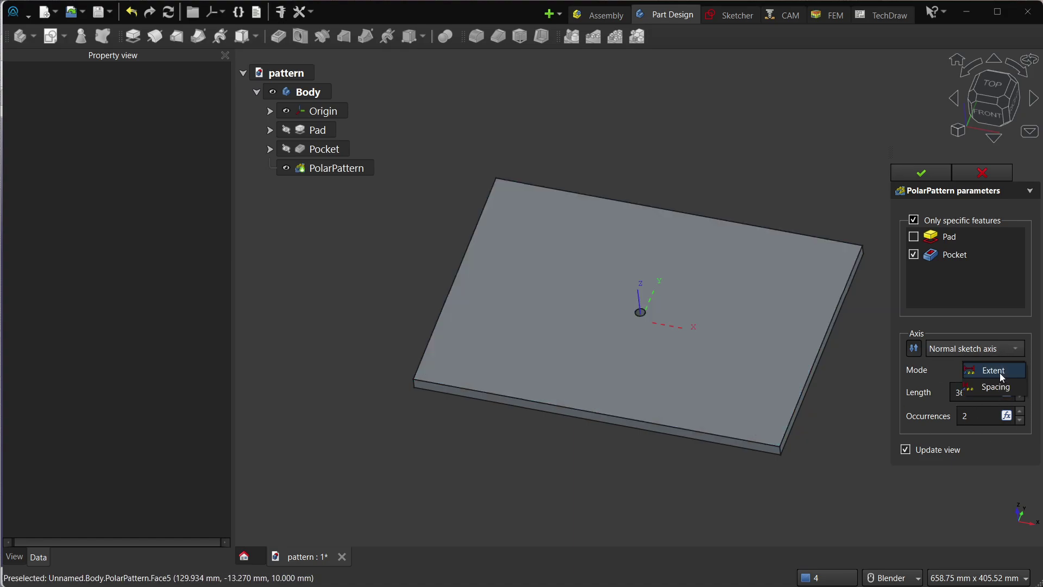
left_click(994, 387)
left_click(1023, 392)
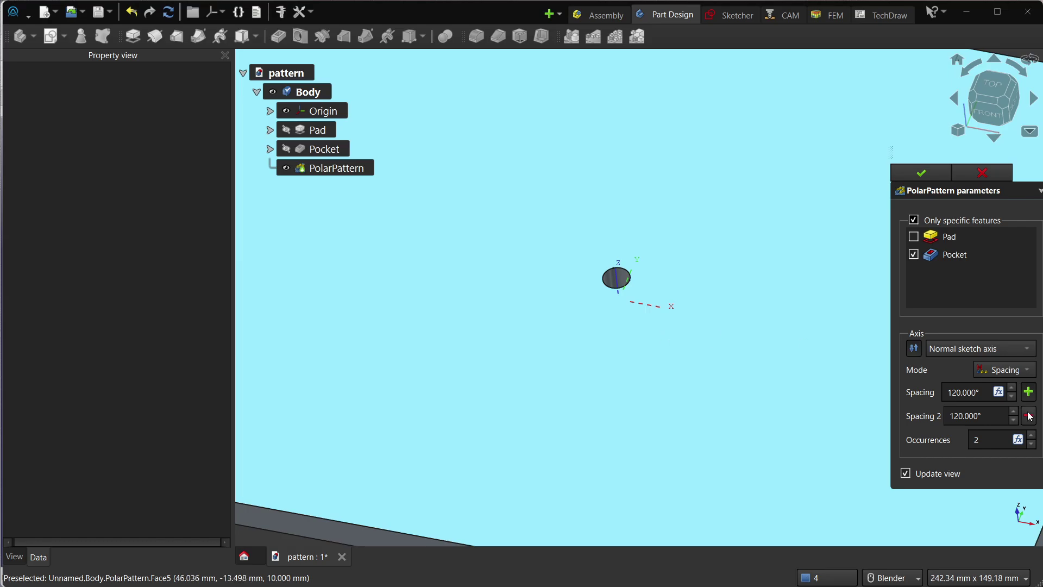
Step: Set the polar pattern's occurrences to 7 and inspect the hole on the plate
scroll(988, 437, "up", 5)
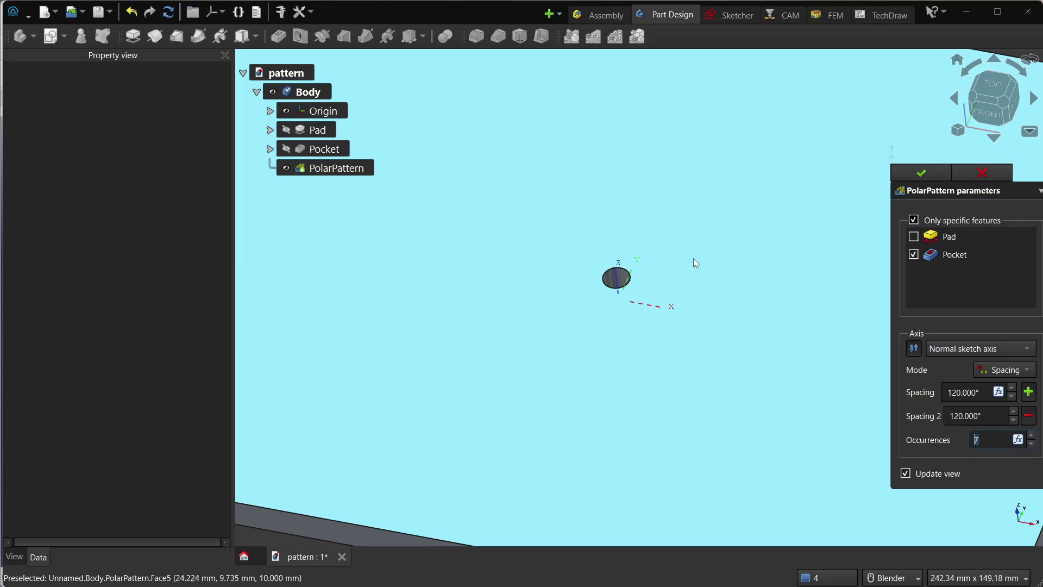
scroll(633, 304, "down", 4)
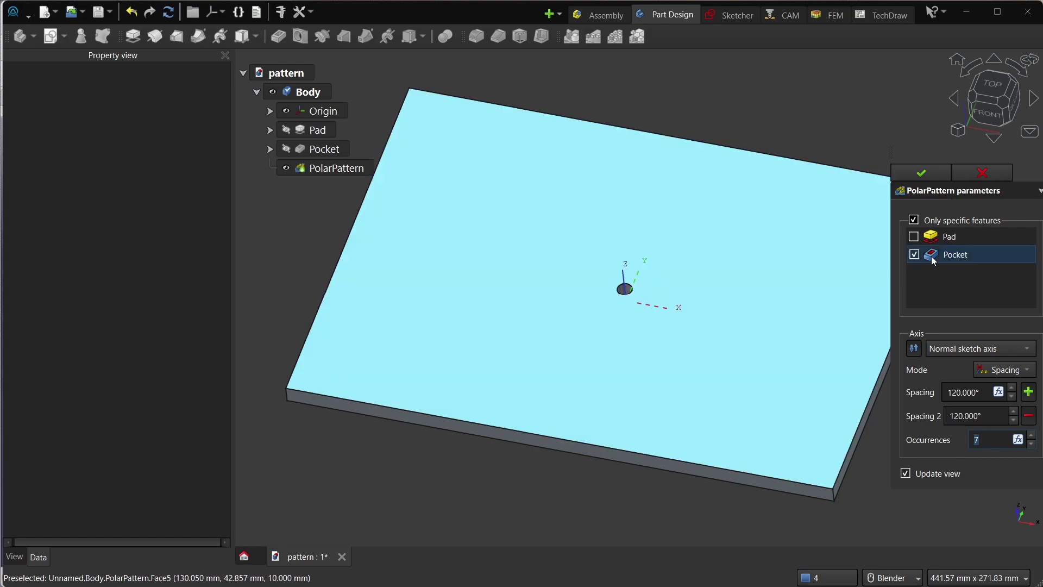
scroll(652, 315, "down", 3)
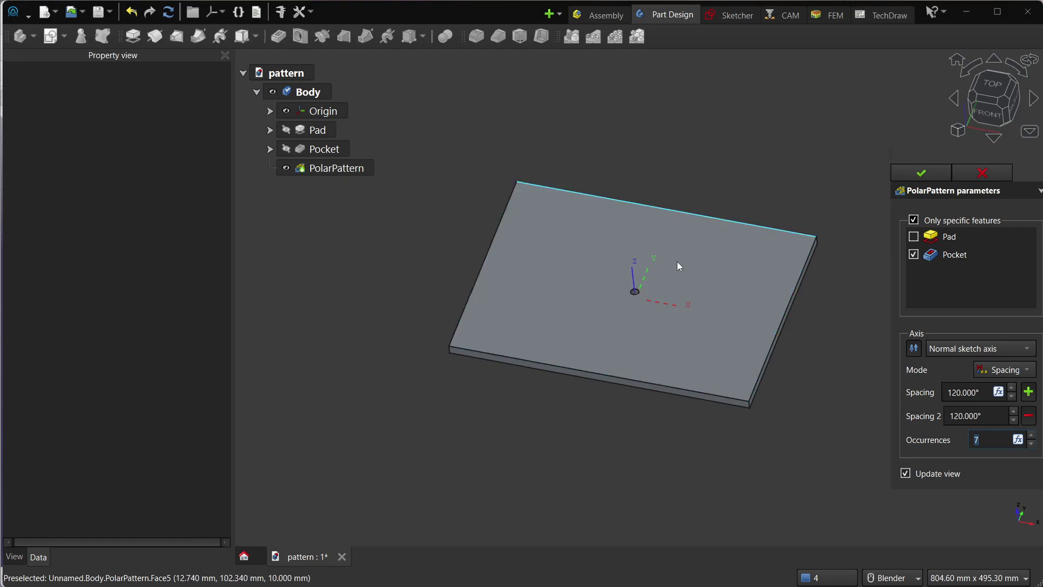
scroll(624, 285, "up", 5)
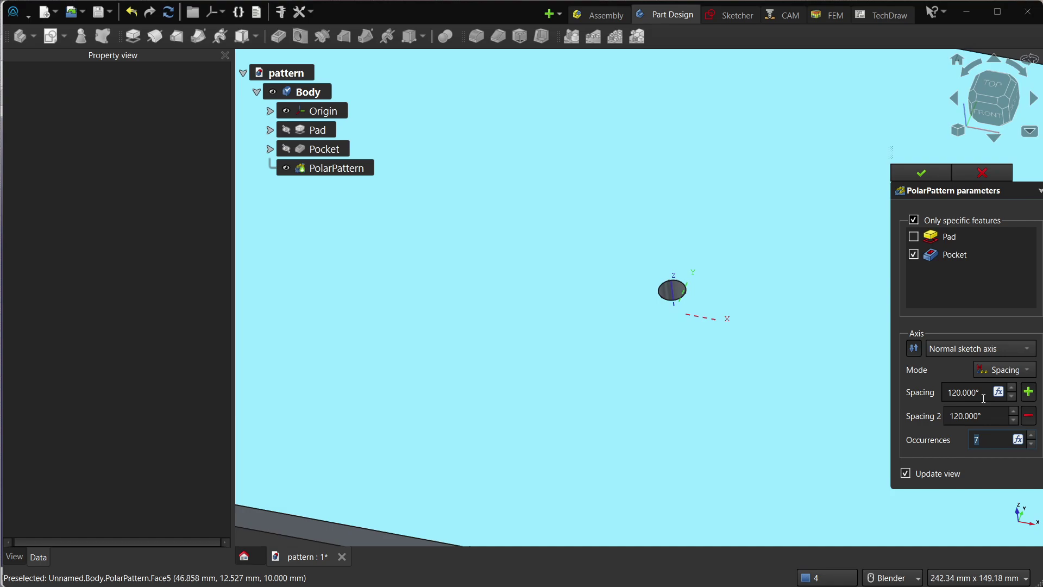
Step: Try a single 10° spacing with 9 occurrences in the polar pattern and discard the pattern
left_click(959, 392)
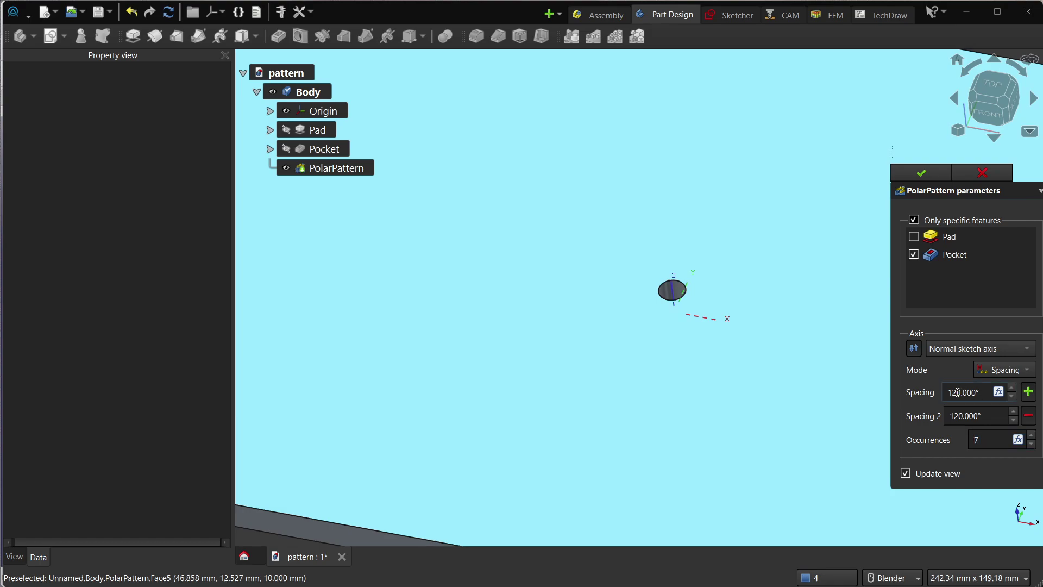
key("BackSpace")
left_click(1004, 421)
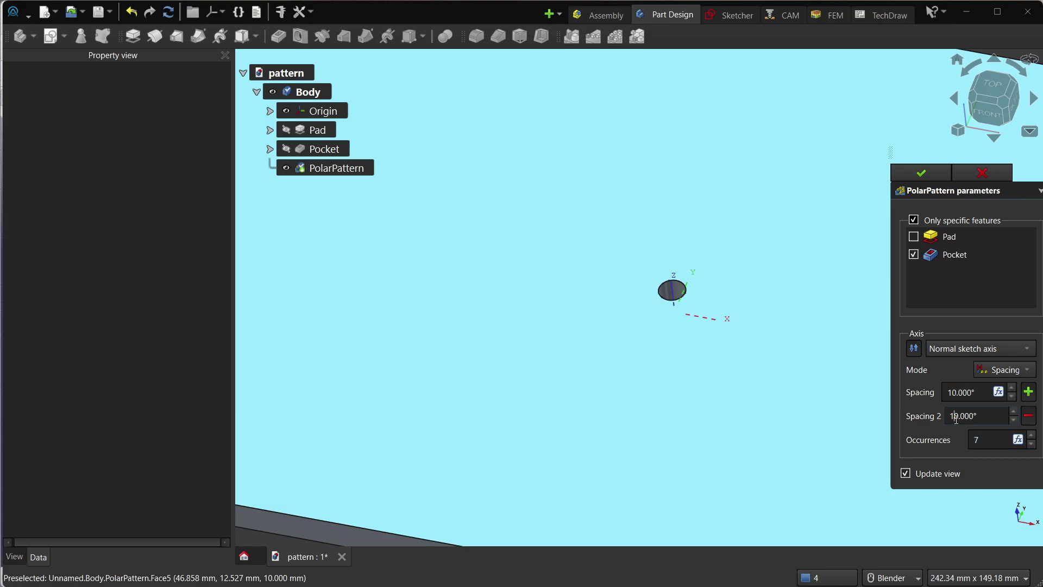
left_click(1024, 419)
scroll(991, 422, "up", 1)
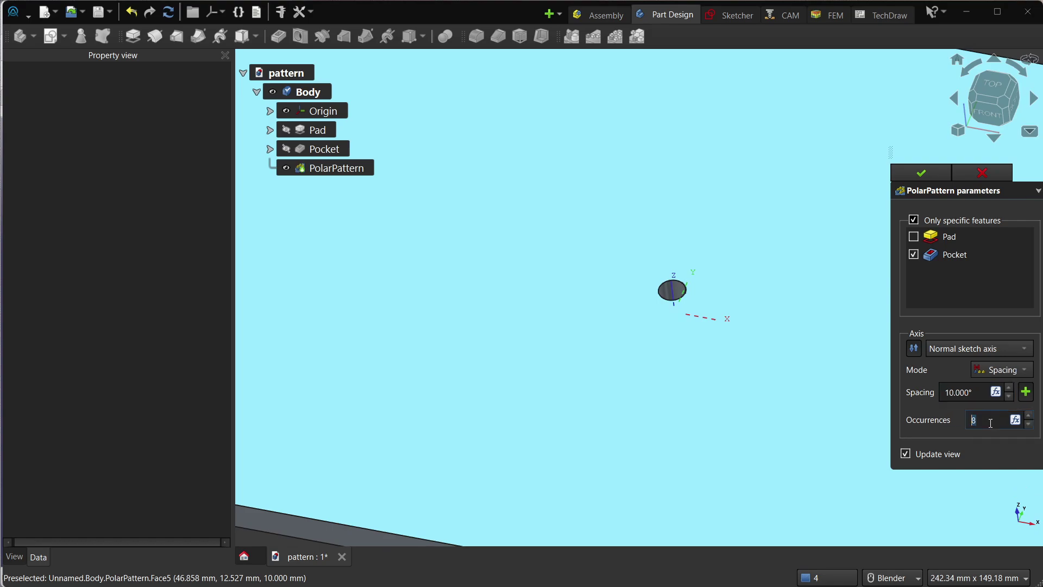
scroll(615, 290, "down", 3)
scroll(625, 293, "up", 8)
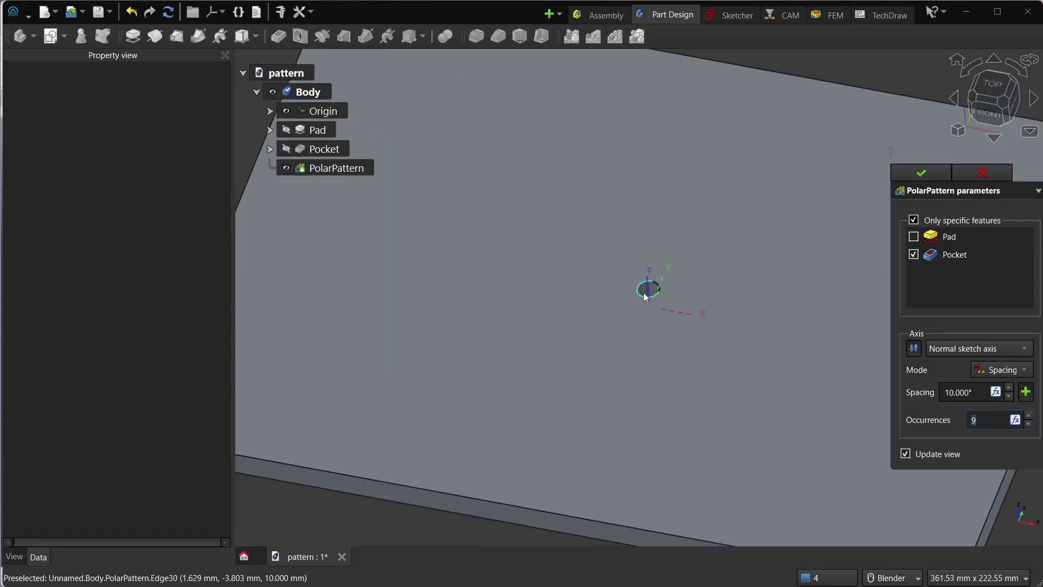
scroll(644, 292, "down", 6)
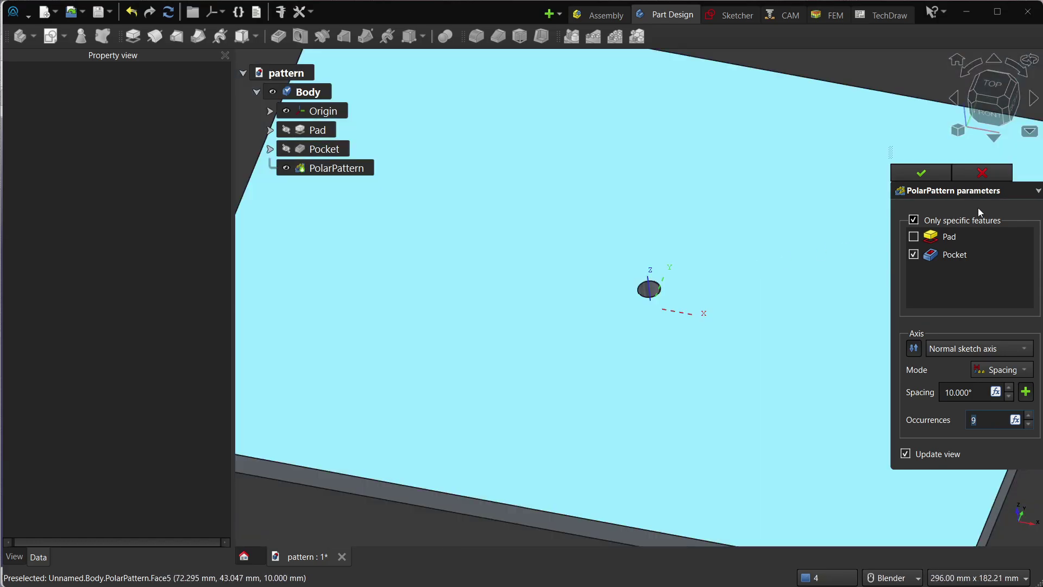
left_click(992, 175)
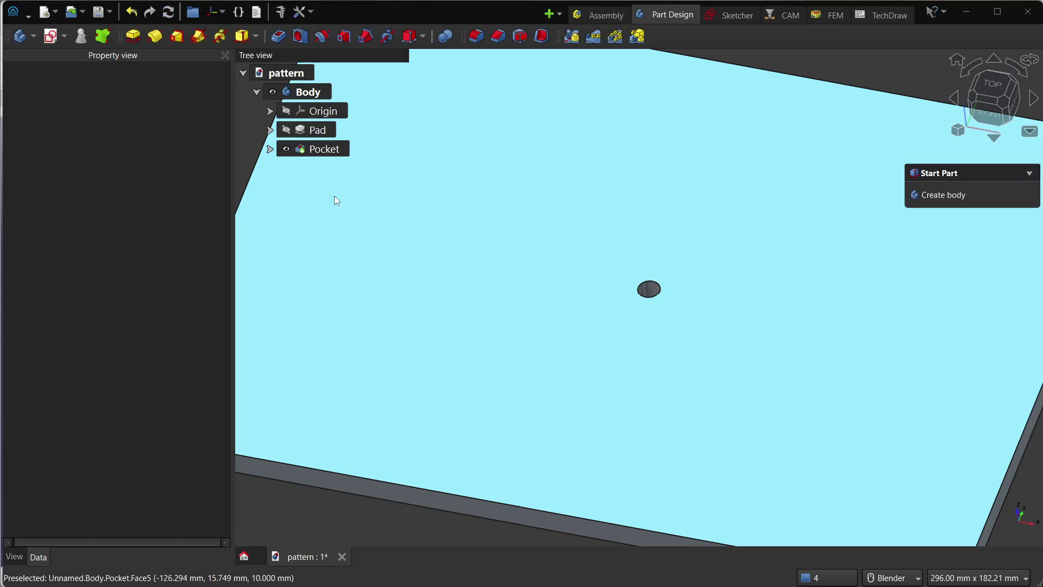
Step: Open the Pocket's sketch for editing and delete the circle centred on the origin
left_click(270, 149)
left_click(312, 171)
double_click(312, 173)
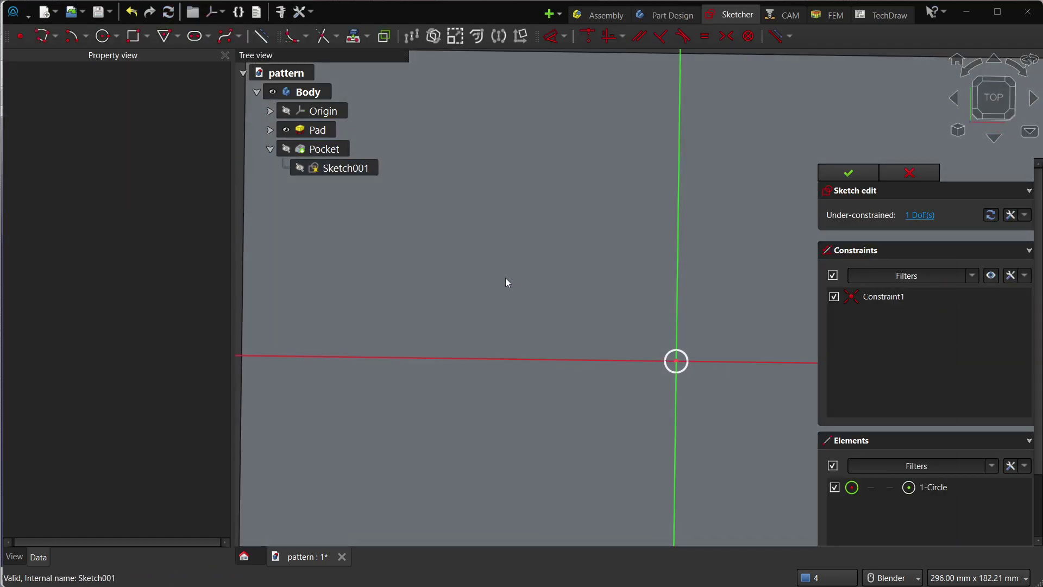
left_click(690, 366)
key("Delete")
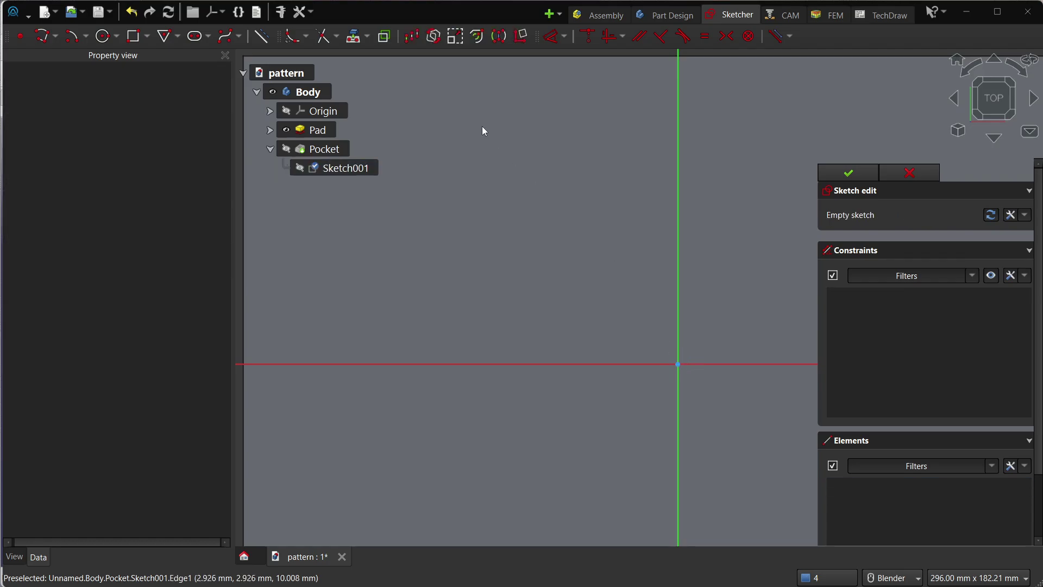
Step: Draw a small circle centred at about (-36, 37) mm in the Pocket's sketch and finish the sketch
left_click(103, 36)
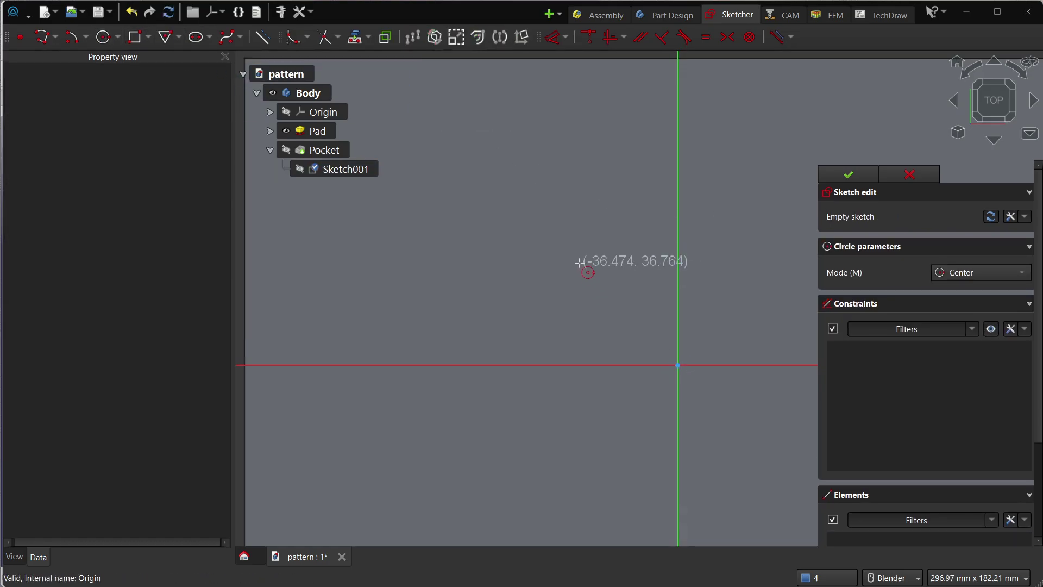
left_click(578, 264)
left_click(587, 272)
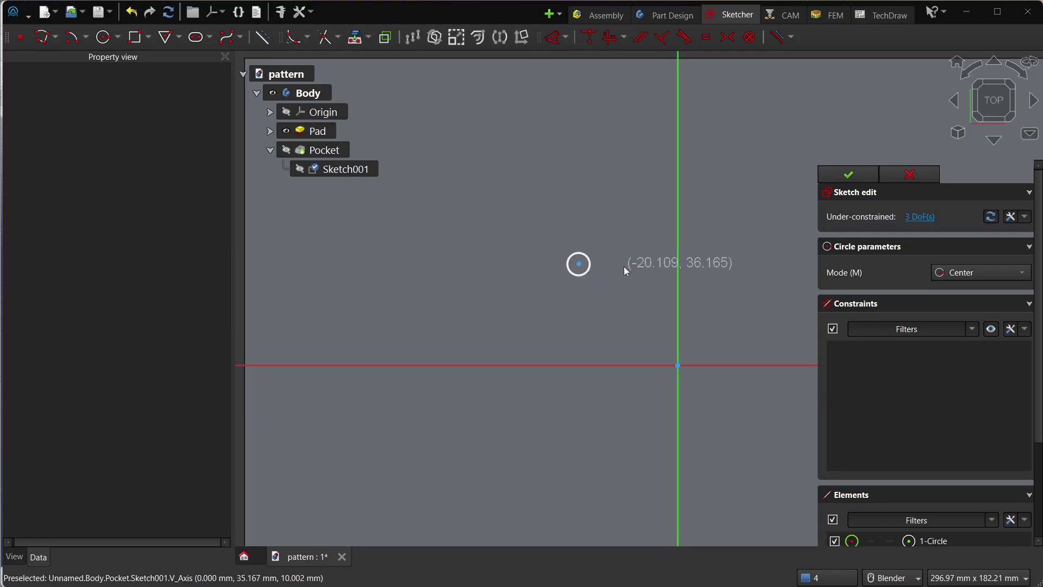
key("Escape")
left_click(868, 174)
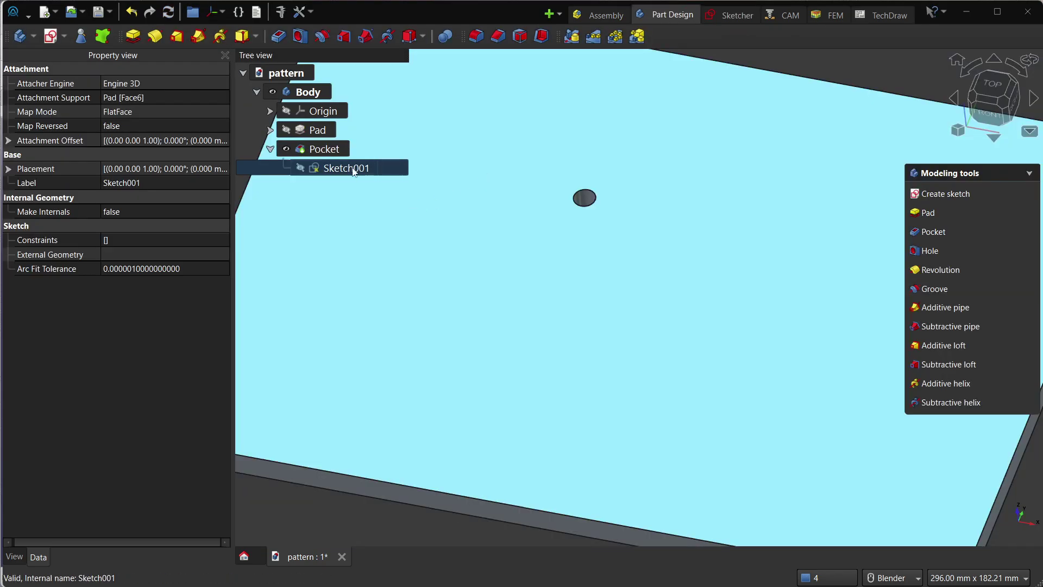
Step: Create a polar pattern of the Pocket about the normal sketch axis and set its mode to Spacing
left_click(325, 150)
left_click(614, 36)
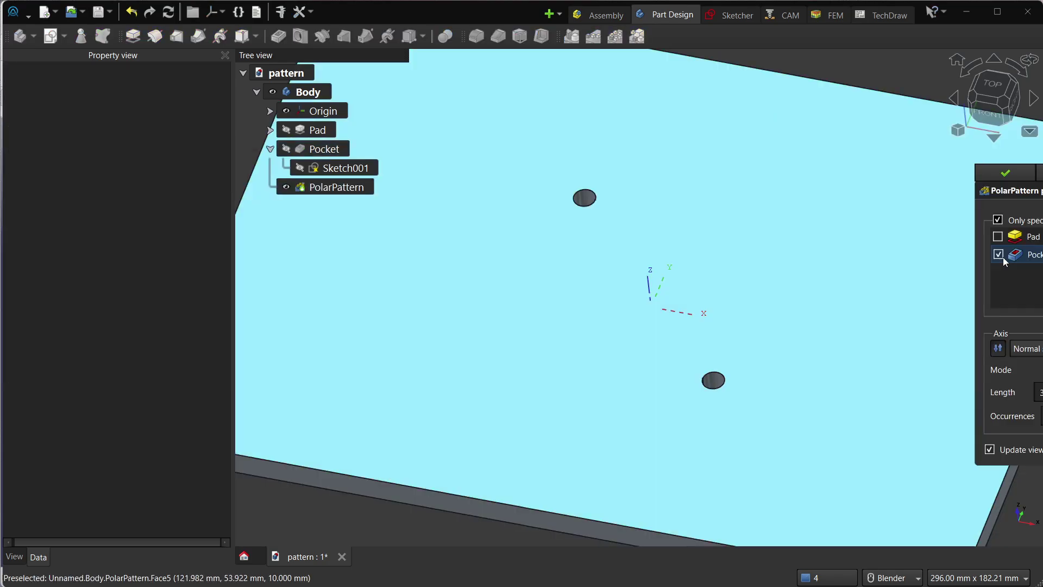
scroll(677, 346, "down", 2)
left_click(993, 370)
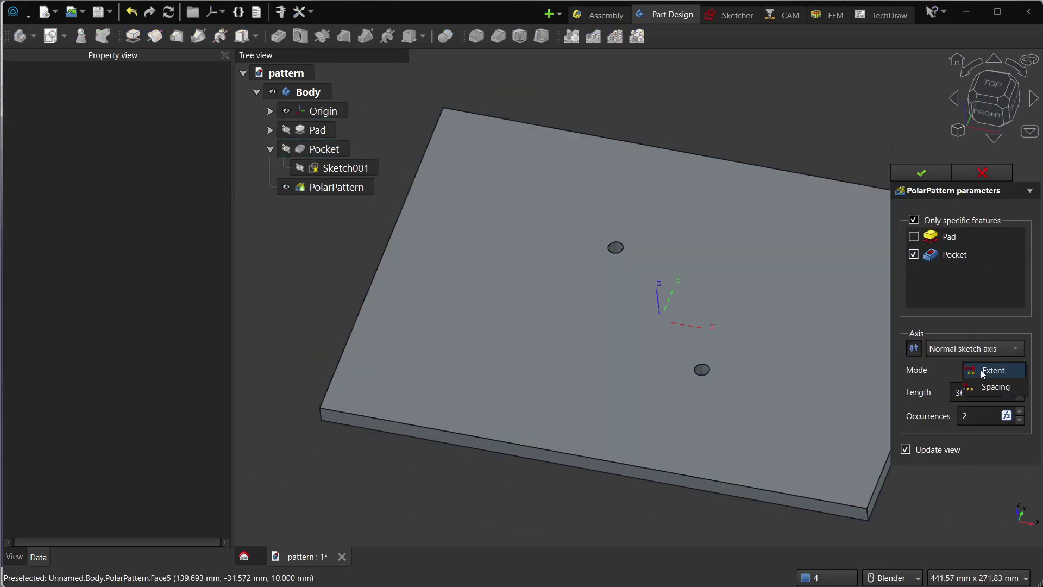
left_click(986, 384)
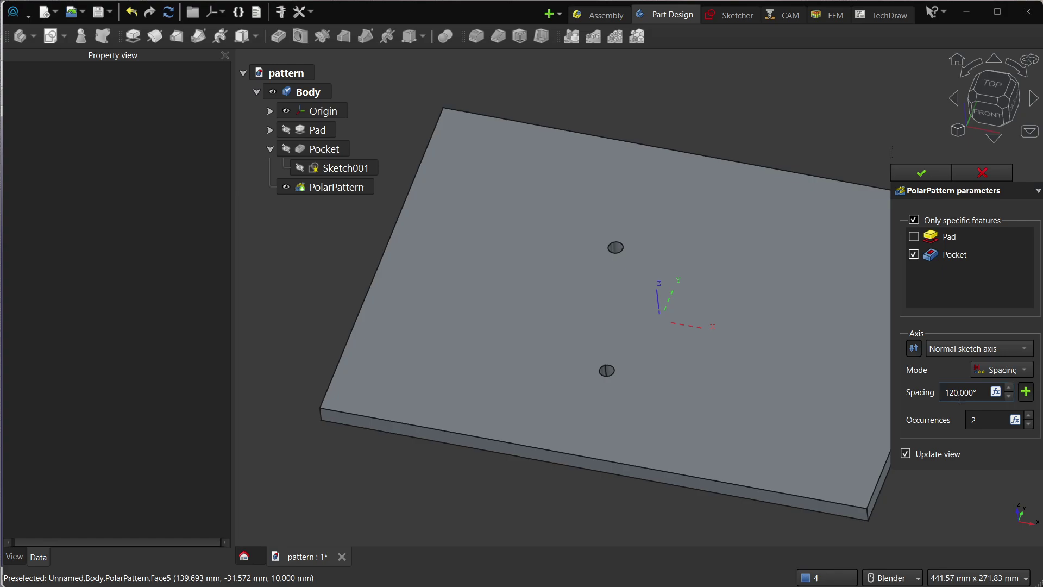
Step: Set the polar pattern's spacing to 20° and its occurrences to 13
key("Left")
key("BackSpace")
left_click(984, 423)
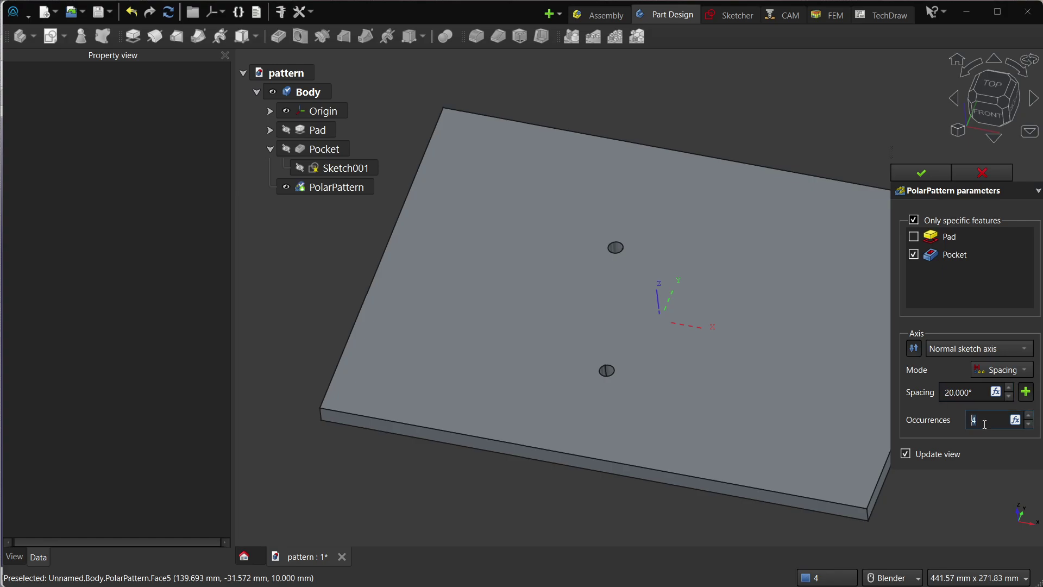
scroll(984, 425, "up", 2)
scroll(984, 424, "up", 9)
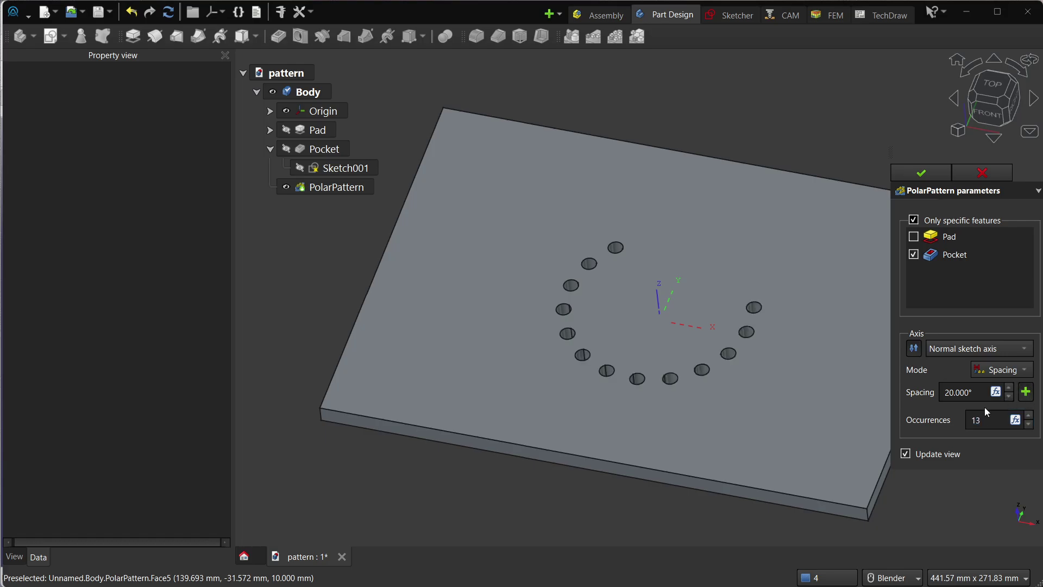
Step: Add a second spacing of 10°, raise the occurrences to 18 and accept the polar pattern
left_click(1026, 391)
left_click(1026, 394)
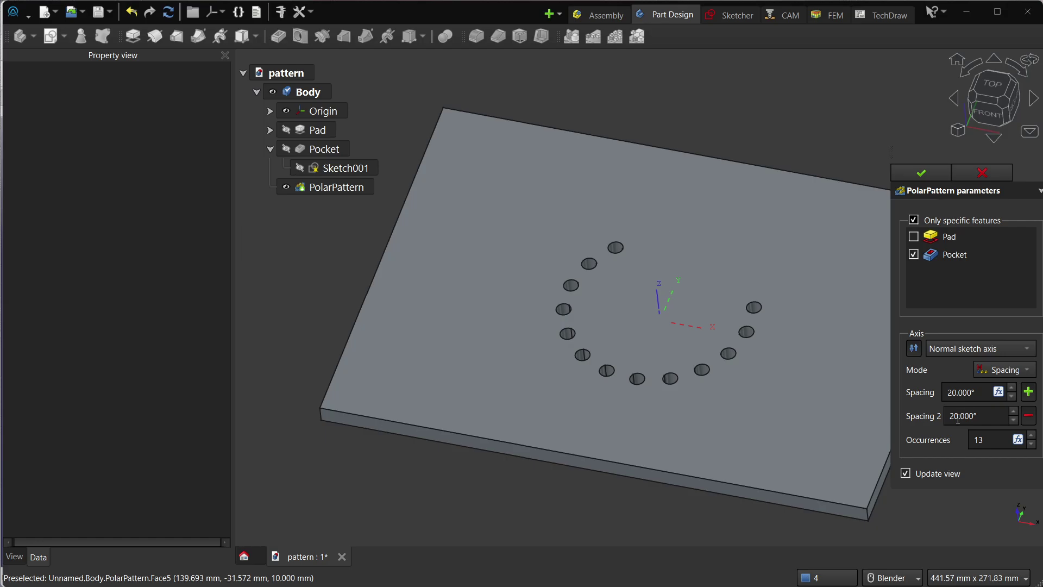
left_click(996, 441)
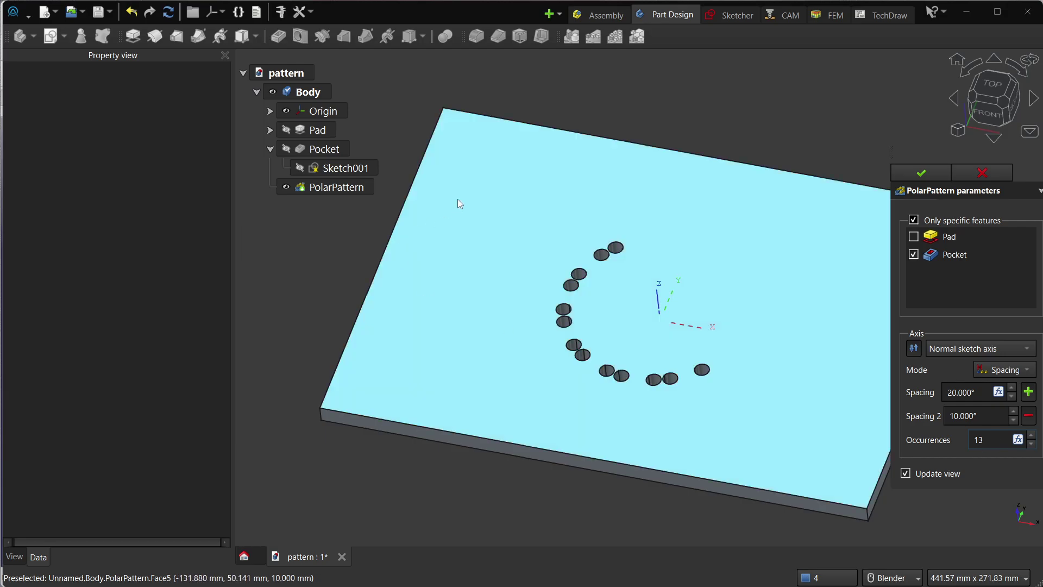
scroll(996, 440, "up", 5)
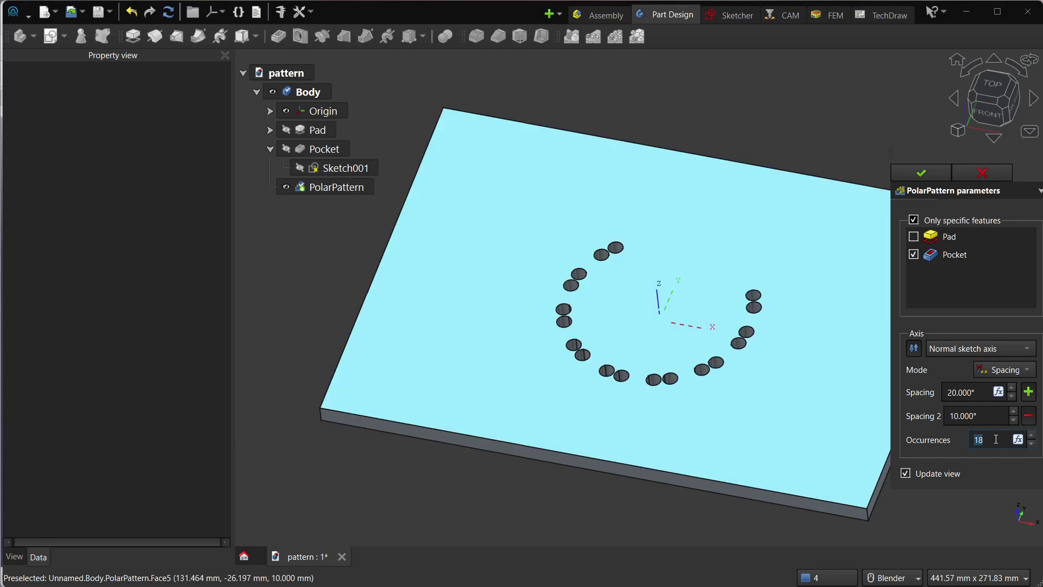
left_click(927, 173)
Step: Override the eighth entry in the polar pattern's Spacings list with 40 and recompute the model
left_click(318, 191)
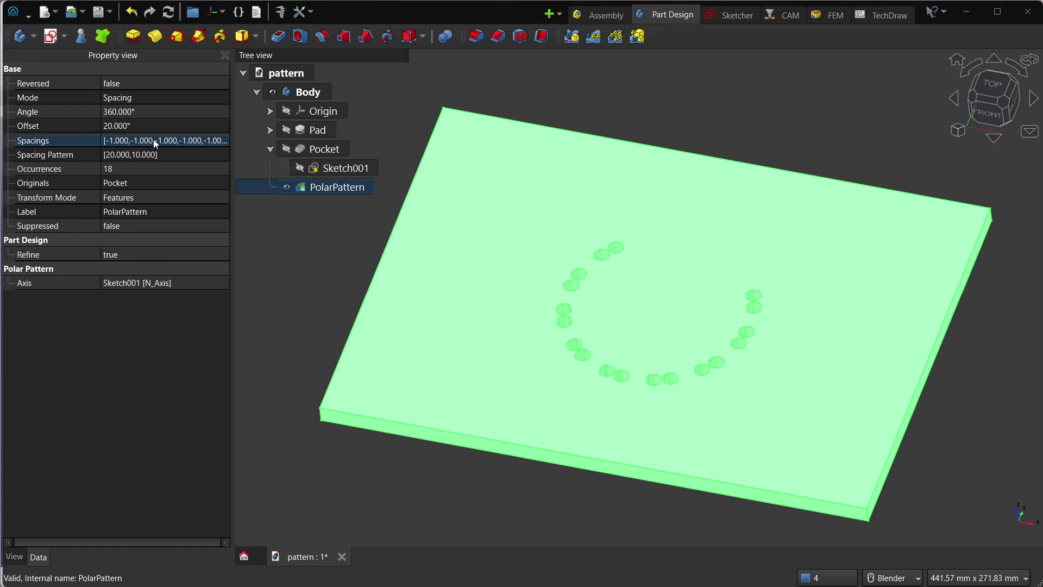
left_click(182, 141)
left_click(223, 141)
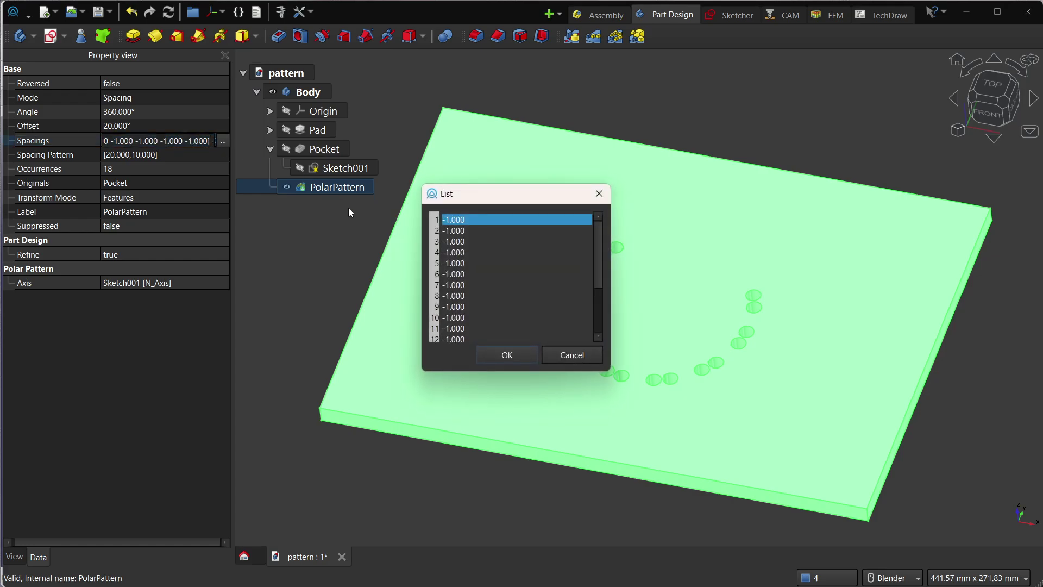
left_click_drag(505, 195, 294, 248)
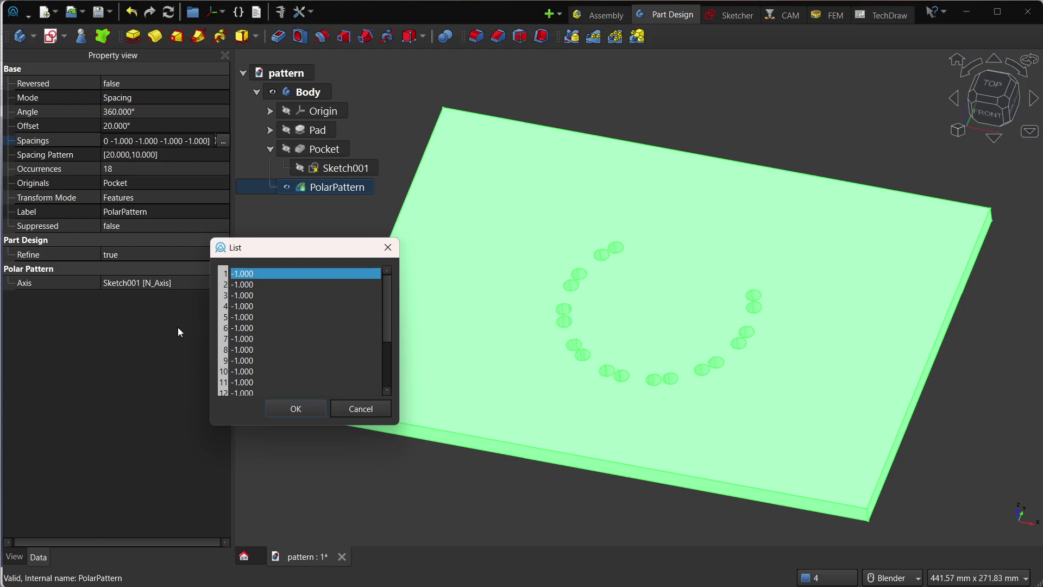
left_click(256, 338)
left_click(233, 349)
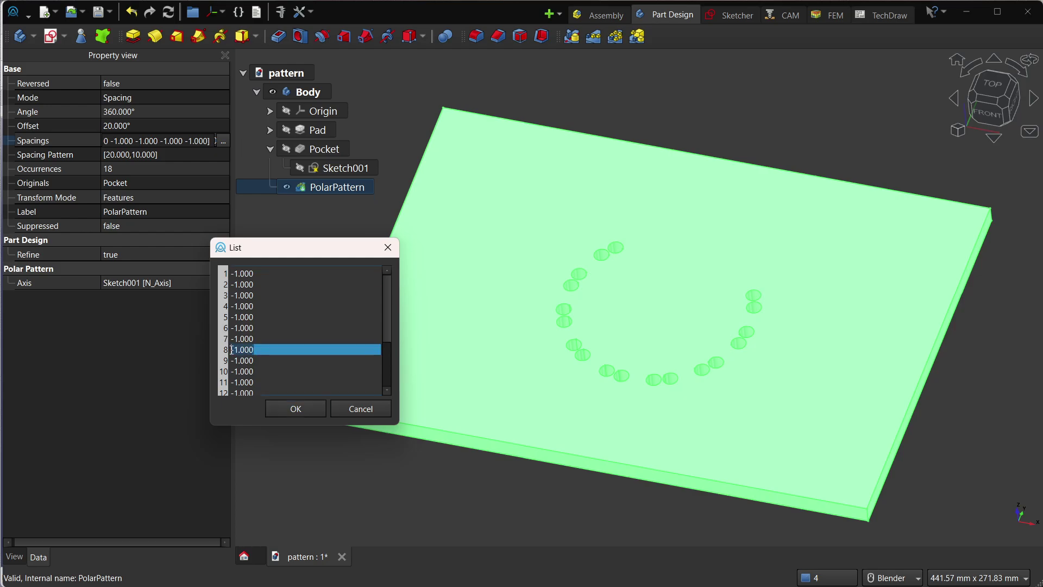
type("40")
left_click(296, 409)
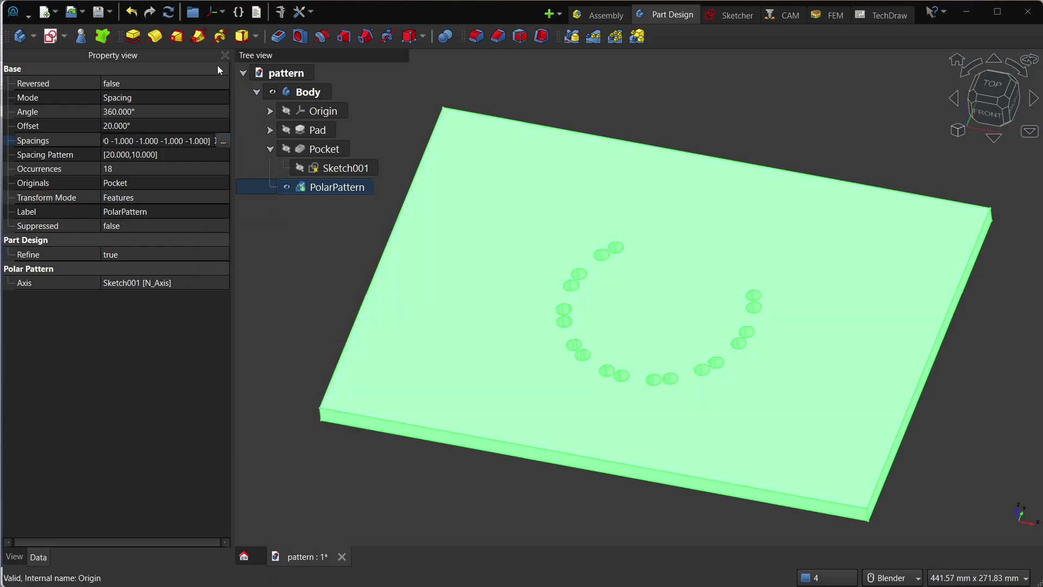
left_click(169, 12)
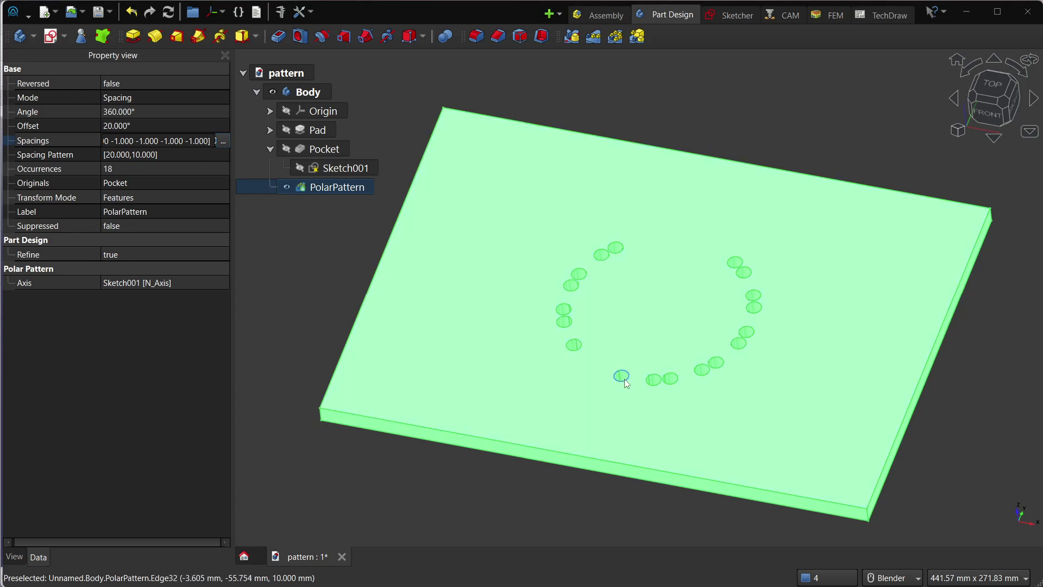
left_click(752, 118)
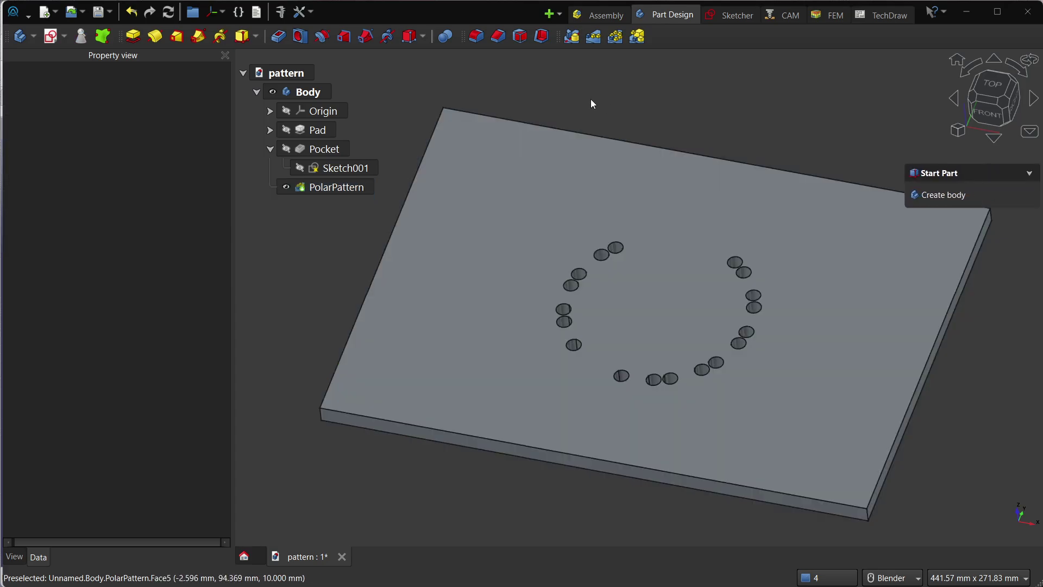
left_click(615, 37)
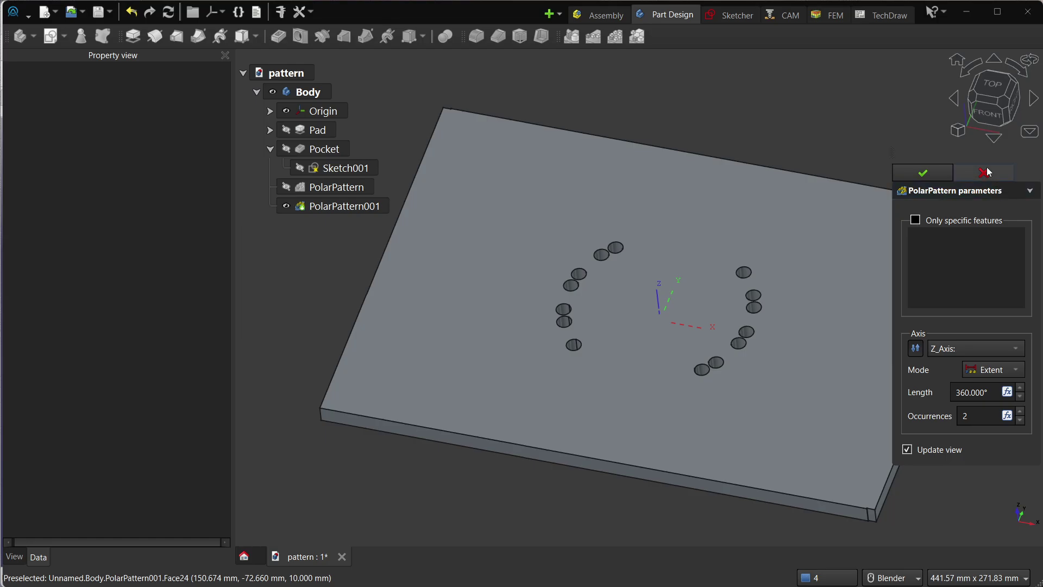
left_click(1005, 173)
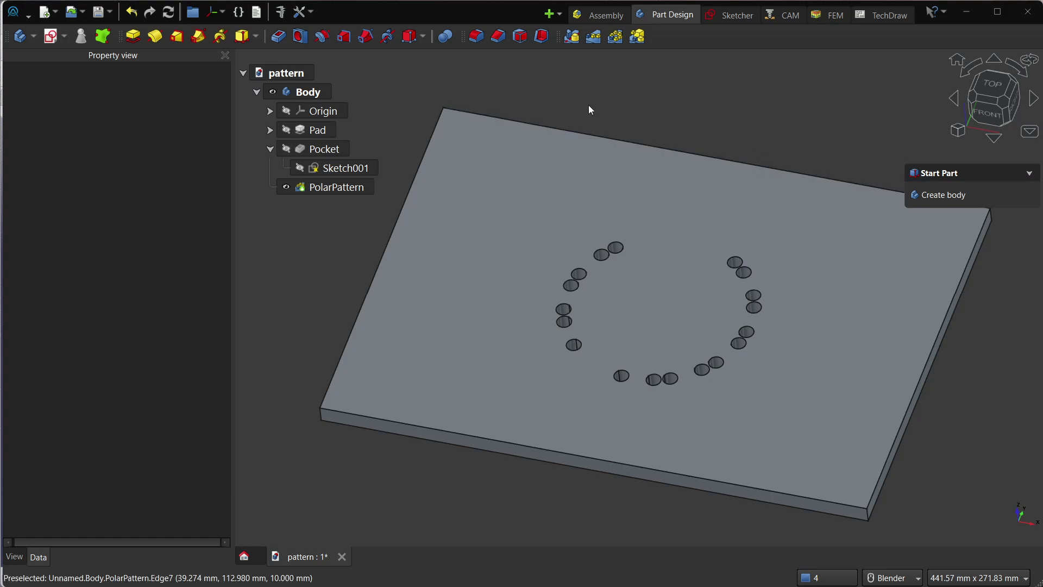
scroll(644, 116, "down", 1)
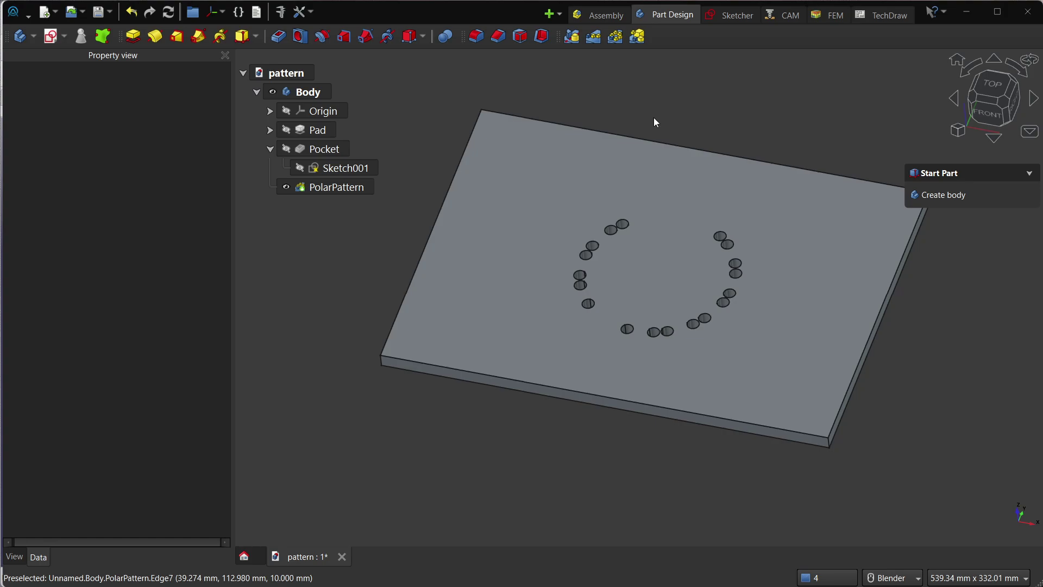
scroll(776, 74, "up", 1)
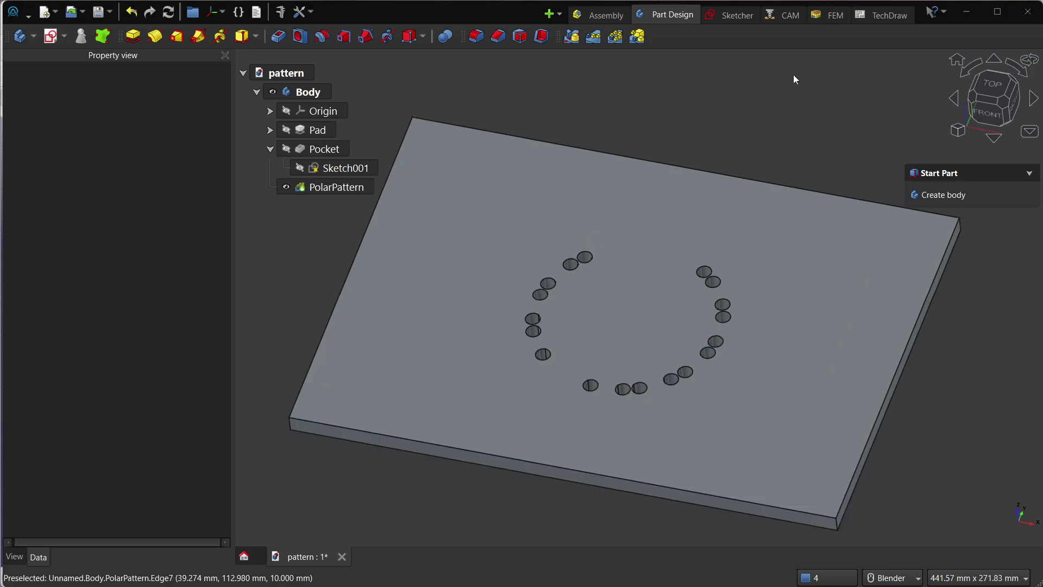